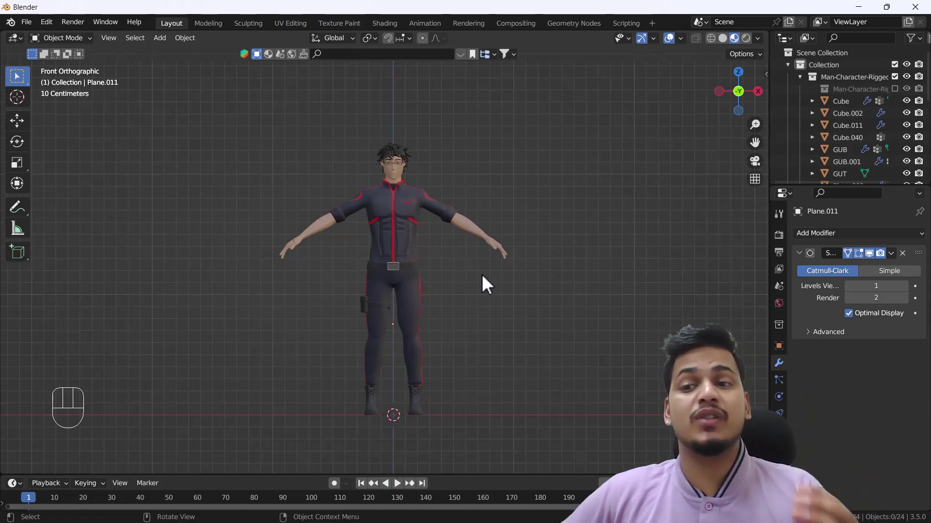
- Test-move the character's jacket, arms, trousers and head one after another, cancelling each move
scroll(363, 244, up, 3)
shift+middle_drag(363, 245, 466, 168)
click(405, 185)
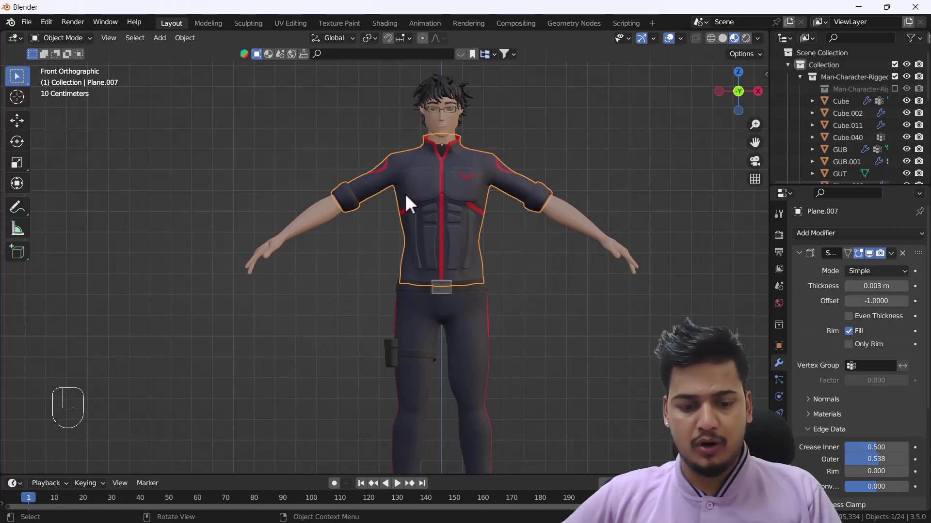
scroll(417, 255, down, 2)
key(g)
click(433, 255)
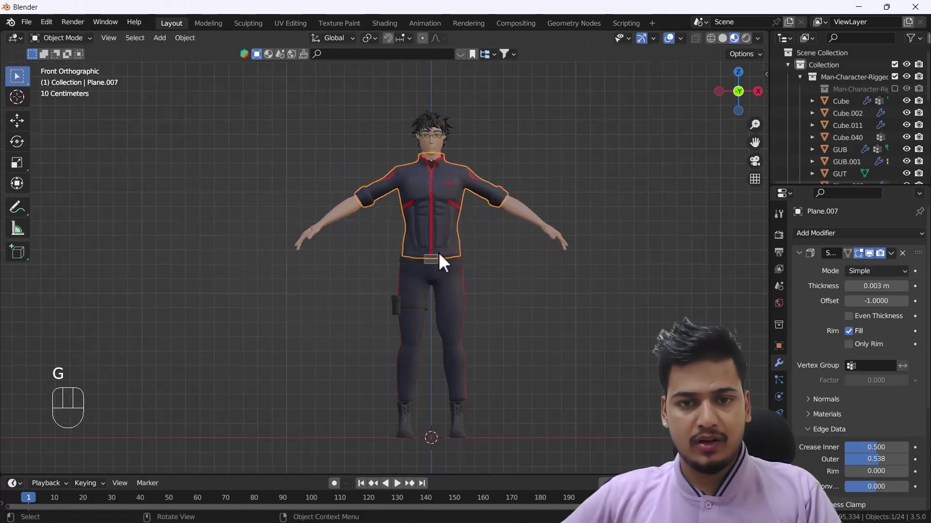
click(327, 217)
key(g)
right_click(273, 242)
click(449, 303)
key(g)
right_click(446, 286)
click(430, 154)
key(g)
right_click(431, 171)
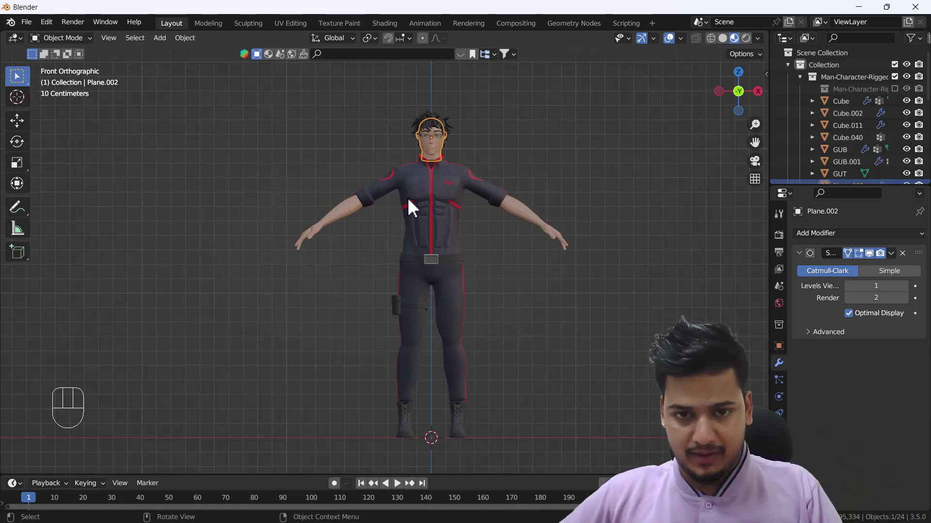
- Add a single-bone armature at the character's feet and scale it down to about 0.154
shift+scroll(465, 262, down, 2)
scroll(439, 252, down, 2)
shift+scroll(438, 273, right, 2)
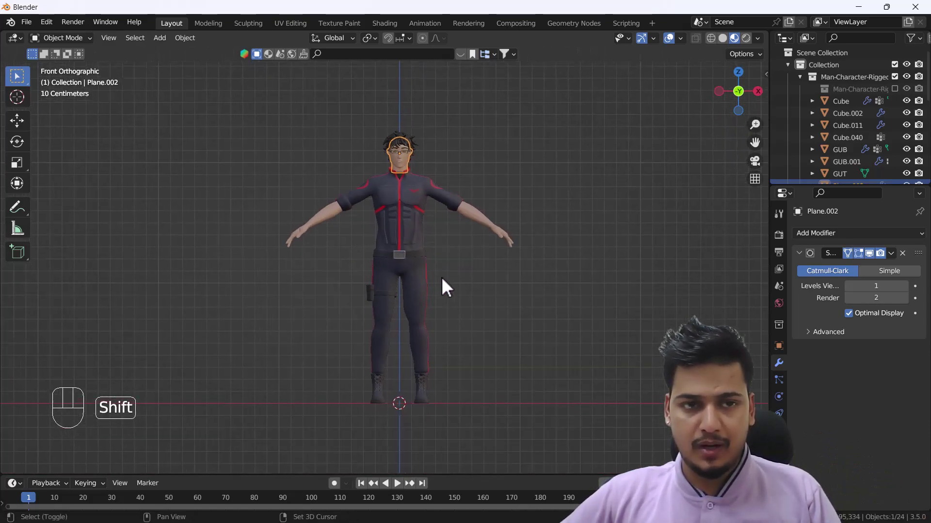
key(shift+a)
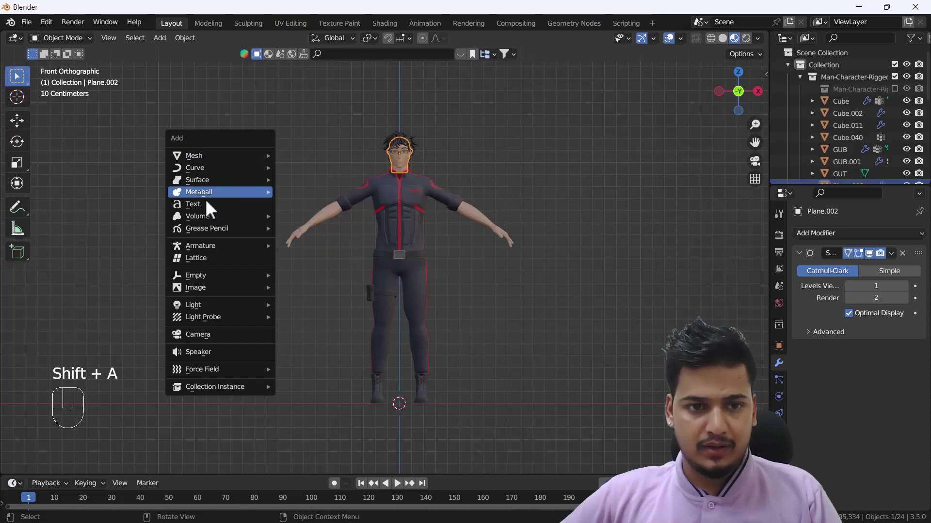
mouse_move(204, 248)
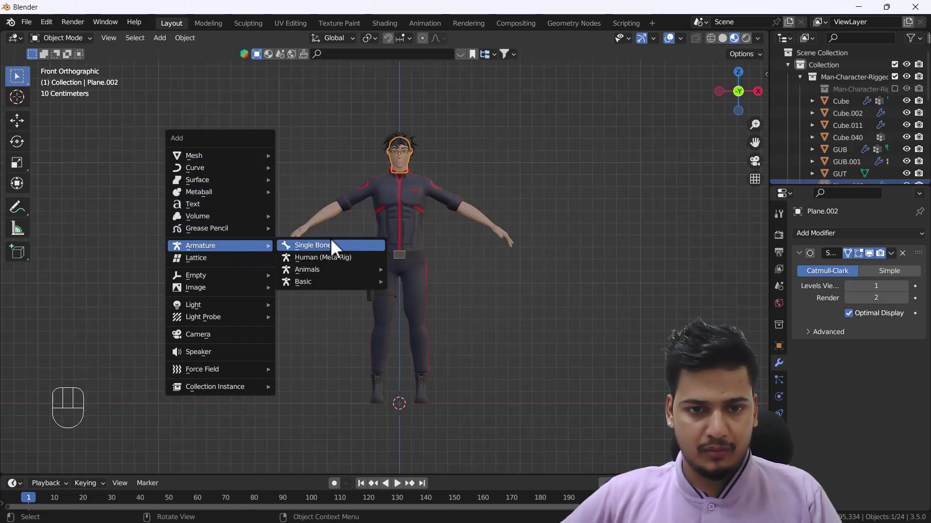
click(316, 242)
scroll(482, 333, up, 4)
shift+scroll(419, 392, down, 3)
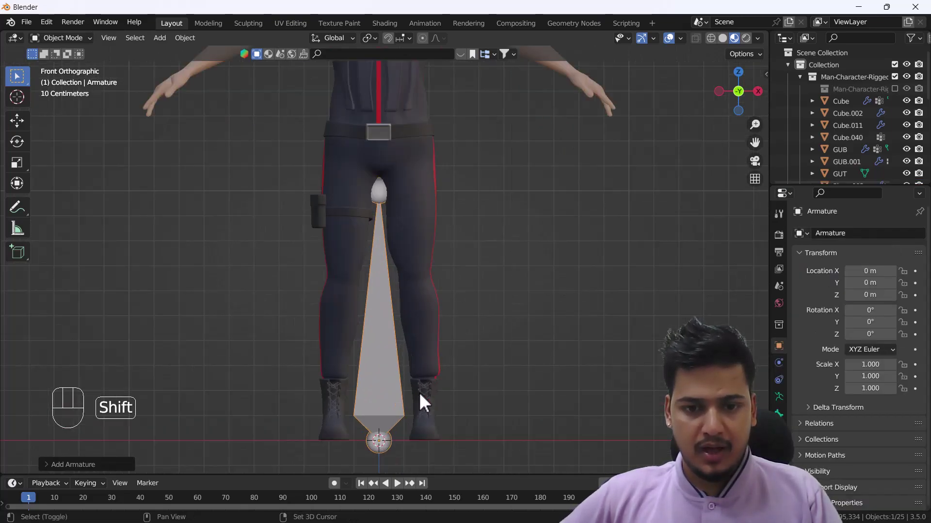
key(s)
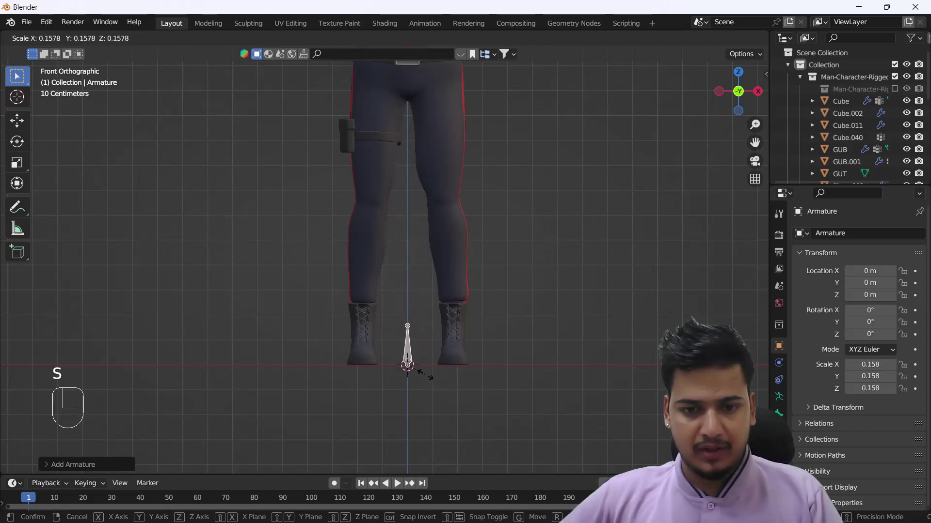
click(427, 376)
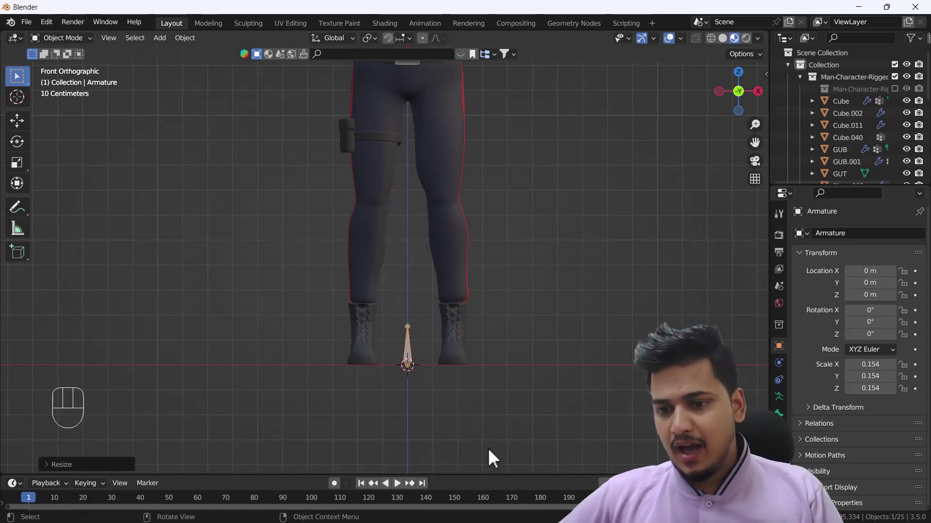
- Move the armature about 1.07 m straight up the Z axis to the character's crotch
scroll(430, 348, up, 2)
shift+middle_drag(429, 348, 450, 394)
scroll(435, 409, down, 2)
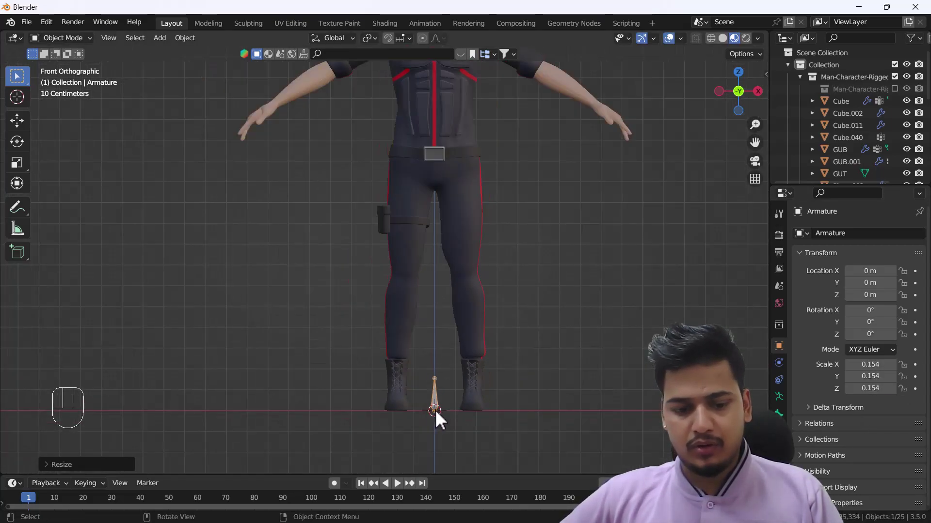
key(g)
key(z)
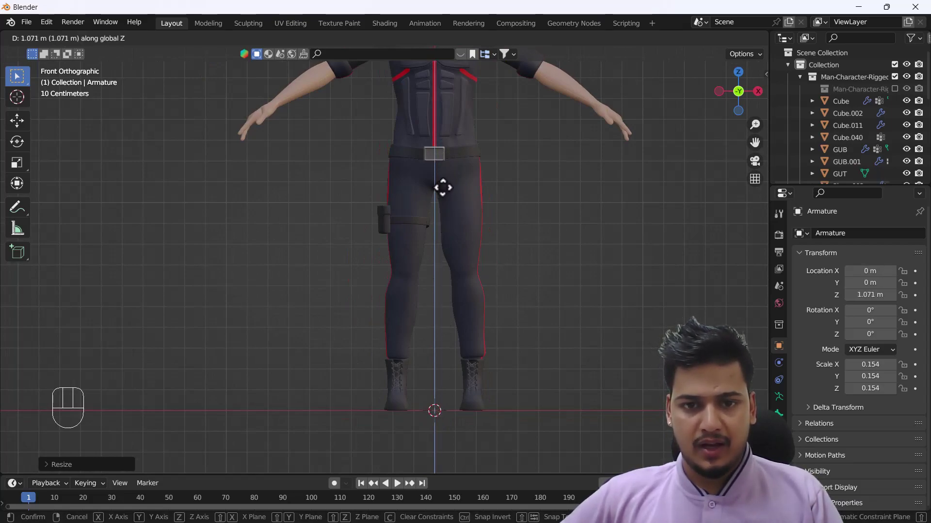
click(441, 179)
- Set the armature to display in front of the character mesh
scroll(440, 169, up, 4)
shift+scroll(464, 198, up, 3)
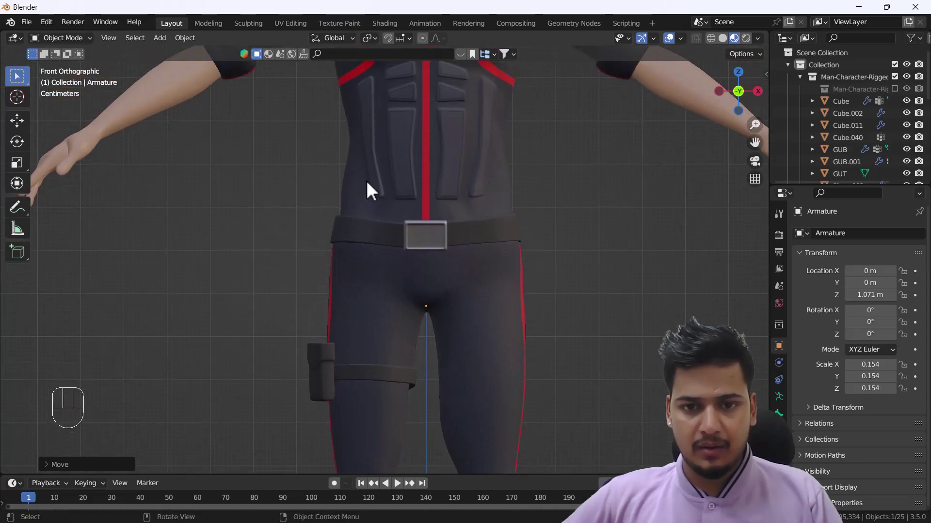
click(779, 397)
click(797, 390)
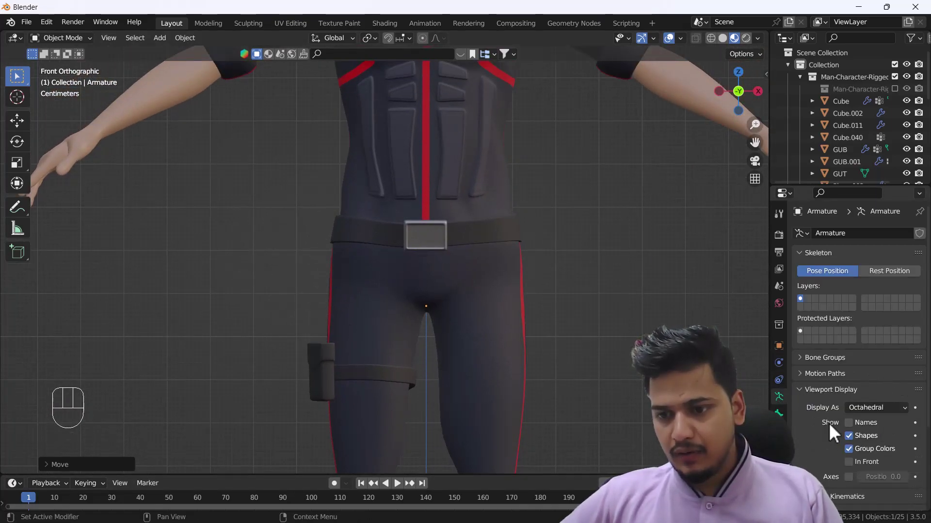
click(848, 462)
- Scale the armature up about 1.84 times in front view so its tip is above the belt, and apply its rotation
scroll(458, 304, down, 5)
middle_drag(424, 302, 403, 295)
key(grave)
click(341, 255)
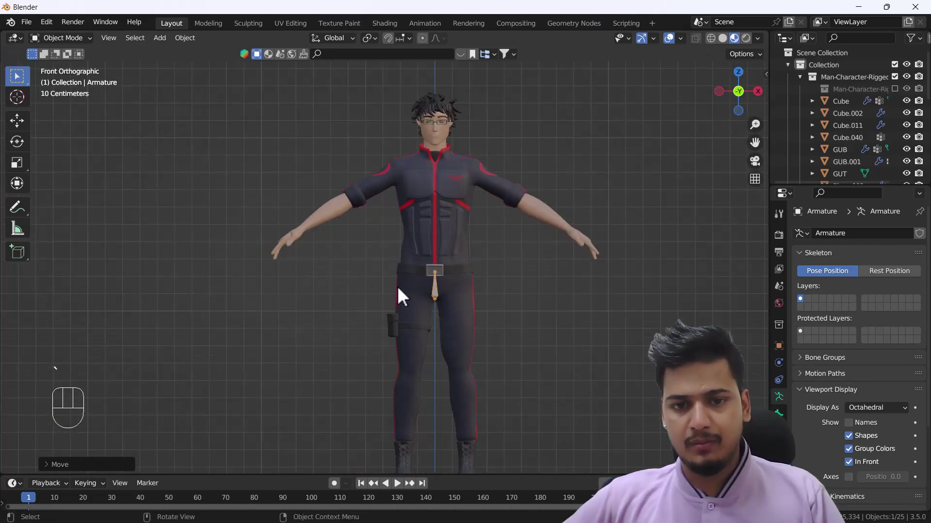
scroll(417, 291, up, 3)
key(s)
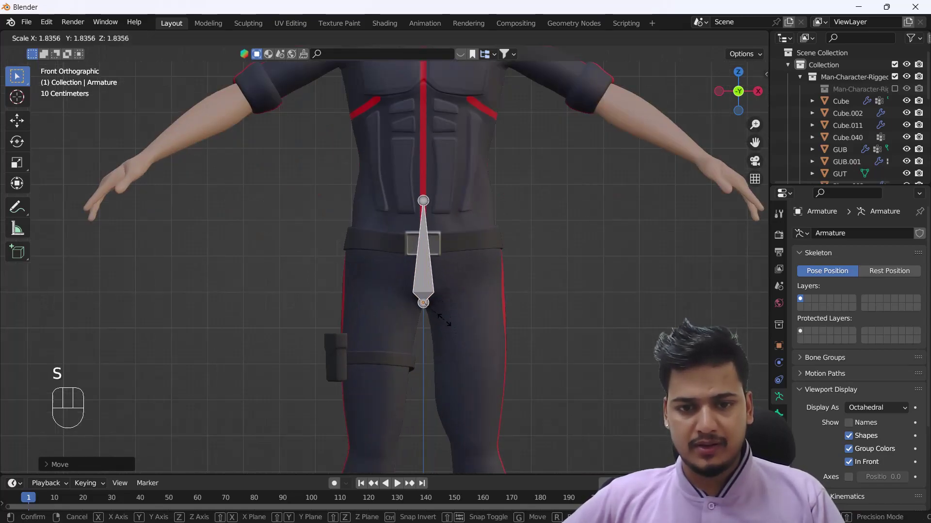
click(453, 300)
key(ctrl+a)
key(ctrl+a)
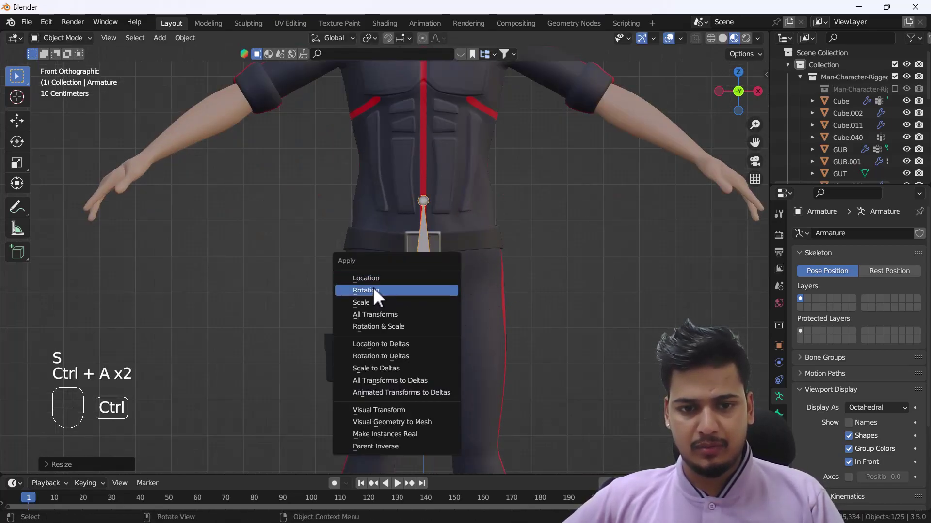
click(374, 289)
- In Edit Mode, extrude two spine bones straight up along Z from the bone's tip, ending at the lower chest and the collar
scroll(363, 297, down, 3)
scroll(352, 271, up, 2)
shift+middle_drag(352, 272, 420, 311)
scroll(481, 235, up, 4)
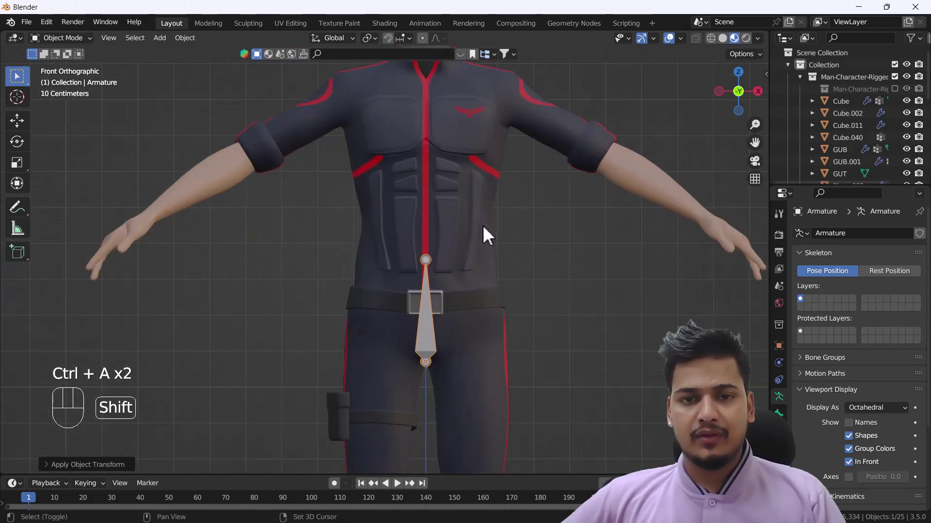
scroll(416, 315, down, 1)
key(Tab)
click(423, 313)
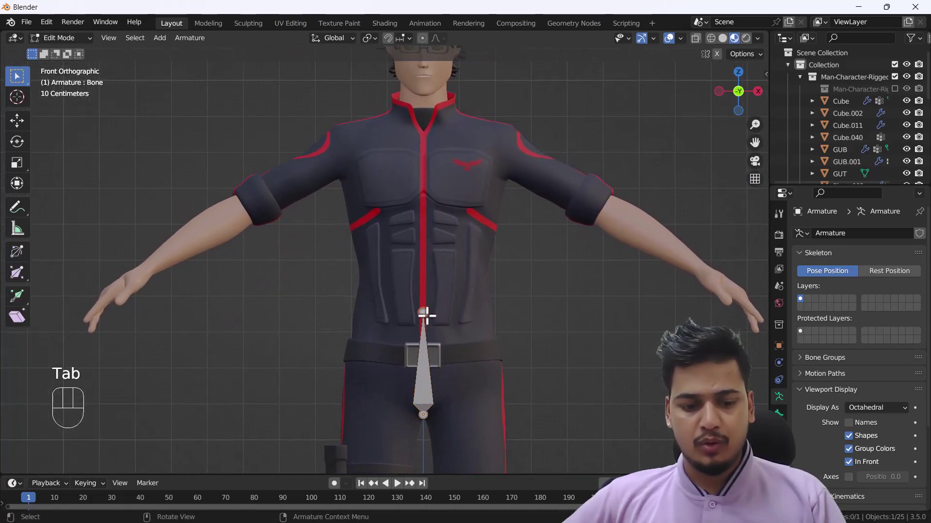
key(e)
key(z)
click(426, 202)
shift+middle_drag(441, 178, 454, 235)
key(e)
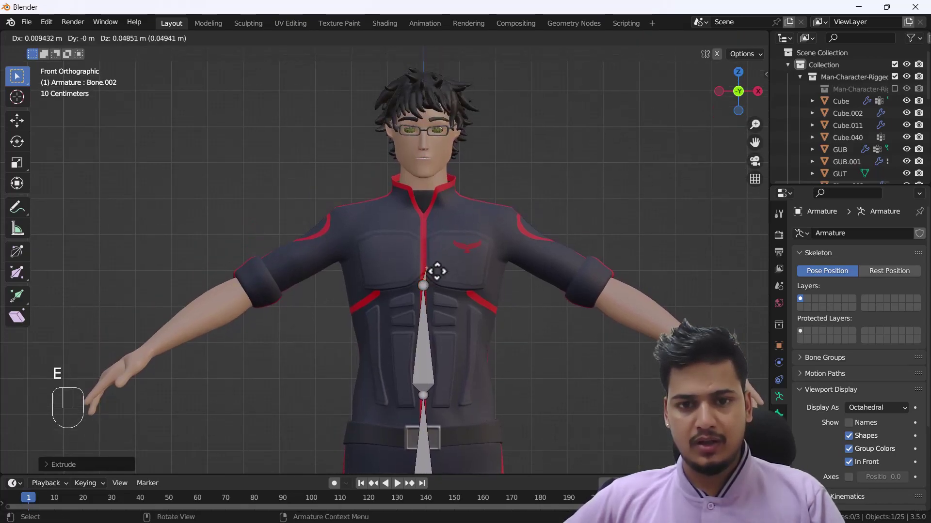
key(z)
click(428, 202)
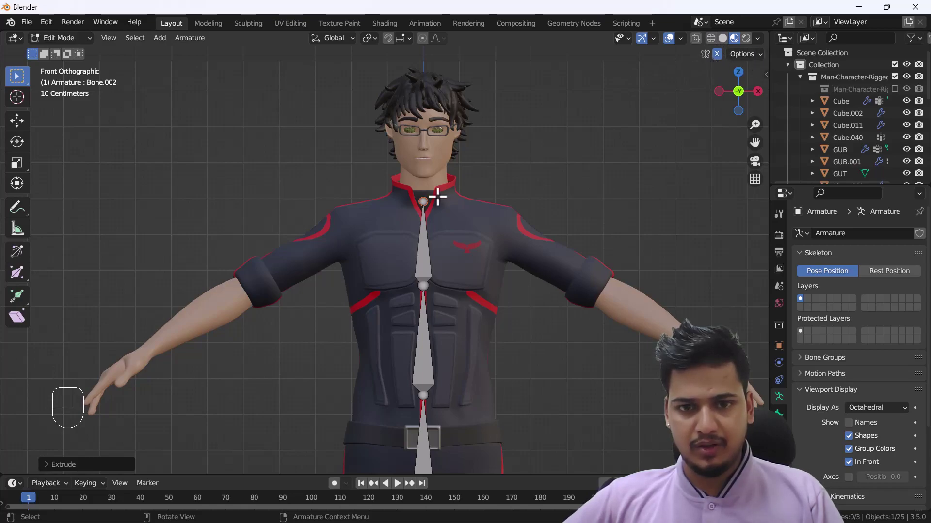
- Extrude shoulder, upper arm, forearm and hand bones from the collar joint along the character's right arm
key(e)
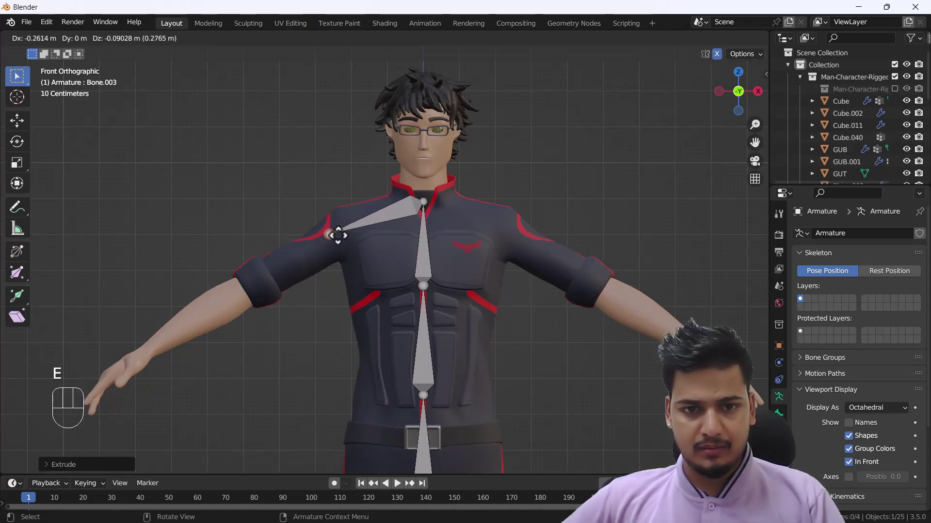
click(342, 232)
key(e)
click(247, 288)
key(e)
click(148, 351)
shift+middle_drag(269, 344, 363, 285)
key(e)
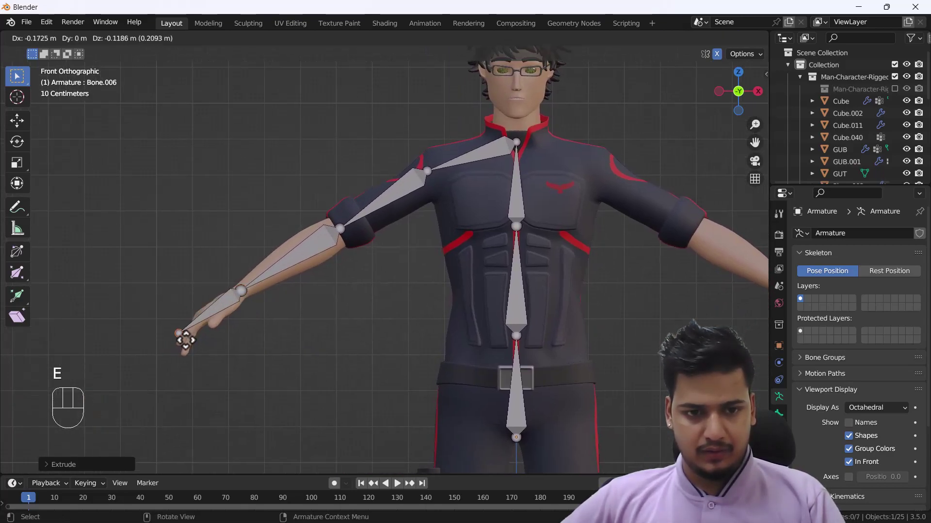
click(186, 346)
- Extrude a matching chain of shoulder, upper arm, forearm and hand bones from the collar joint along the character's left arm
shift+middle_drag(505, 224, 344, 268)
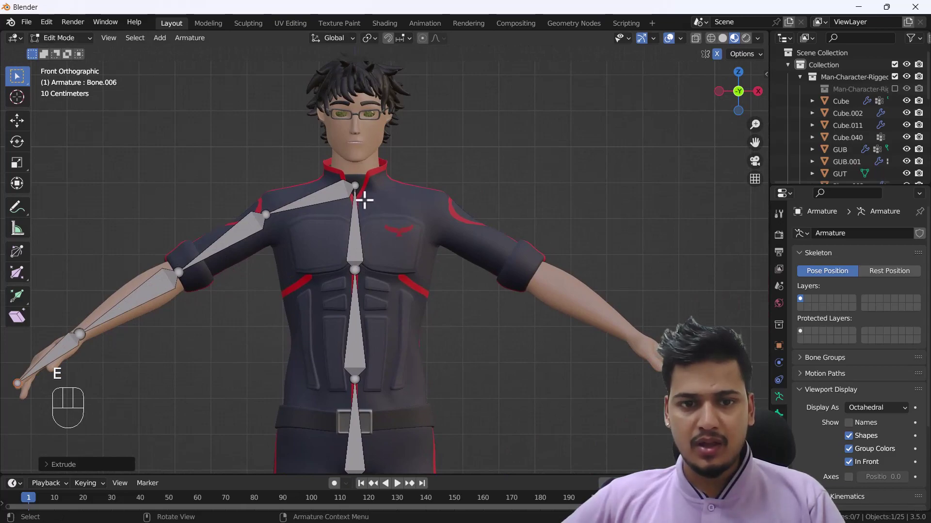
click(355, 185)
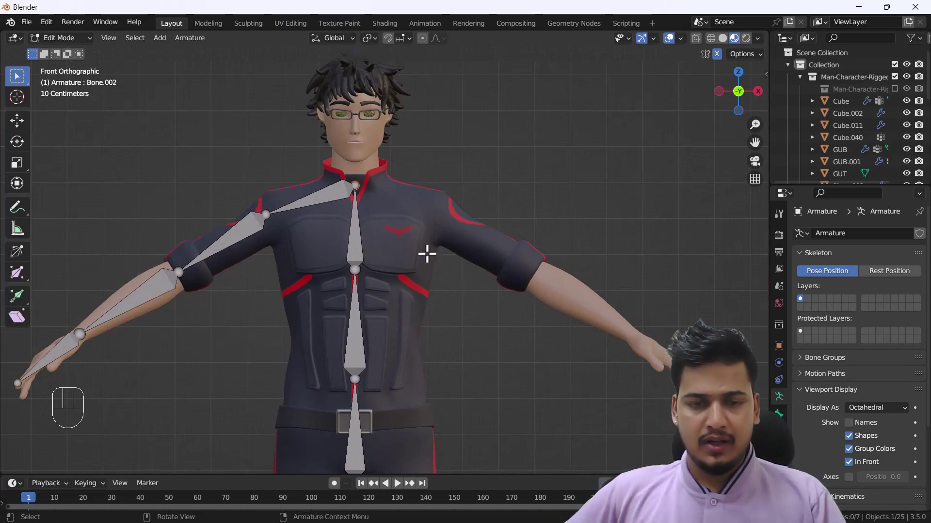
key(e)
click(443, 219)
key(e)
click(538, 275)
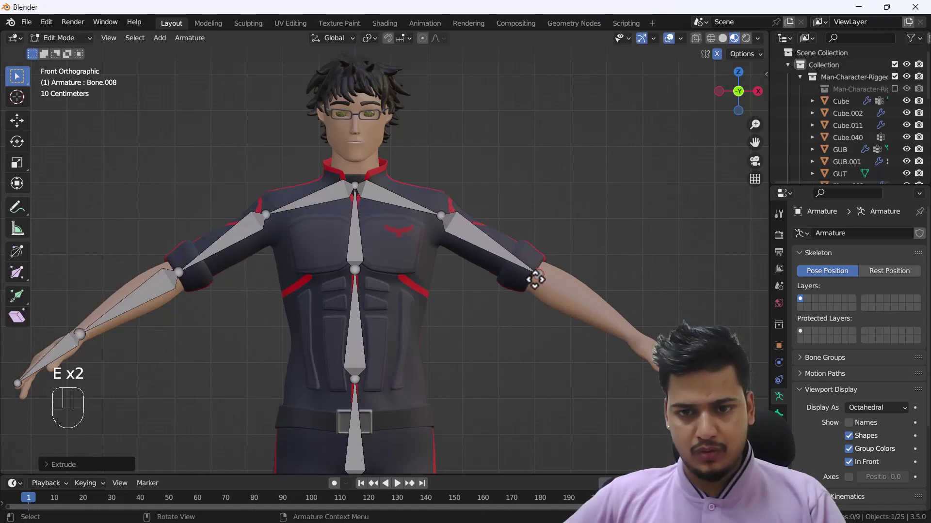
key(e)
click(629, 335)
key(e)
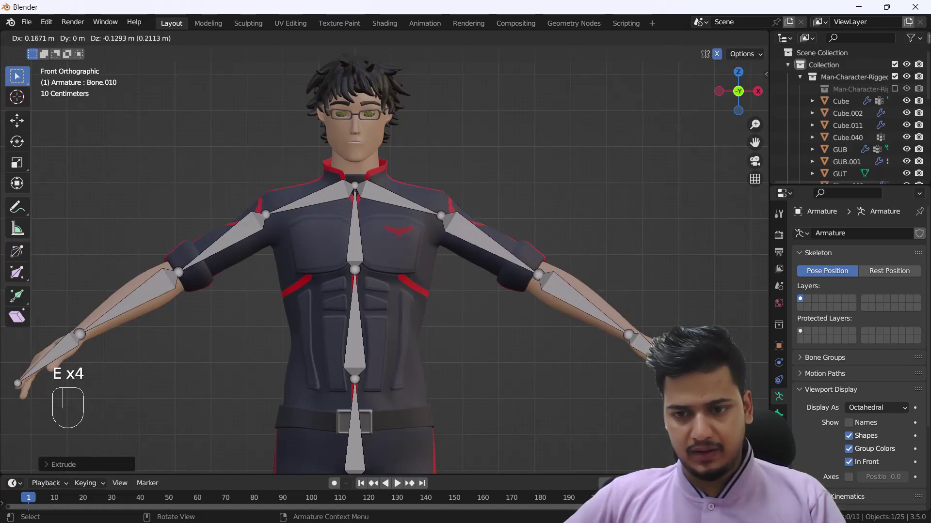
key(Return)
- Extrude a neck bone straight up from the collar joint and lower its tip along Z to just below the chin
shift+middle_drag(373, 297, 401, 306)
scroll(409, 253, up, 3)
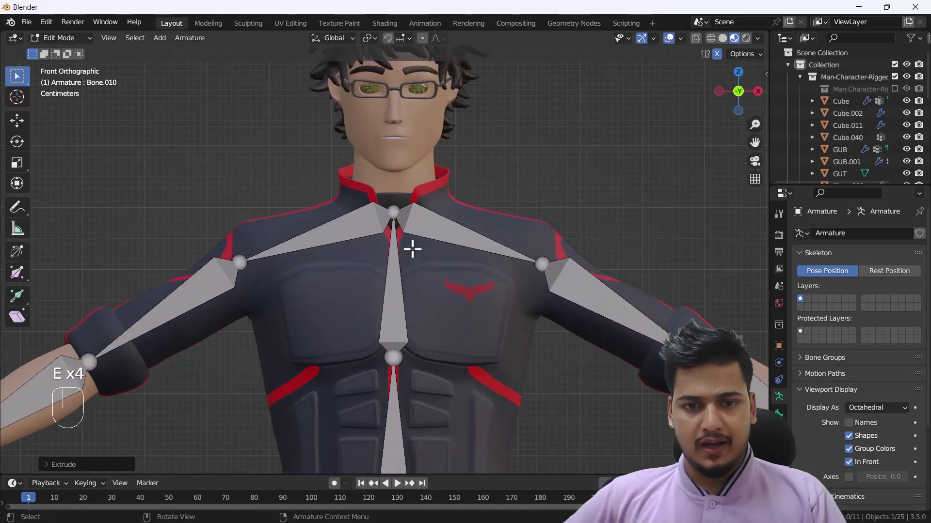
click(393, 212)
key(e)
key(z)
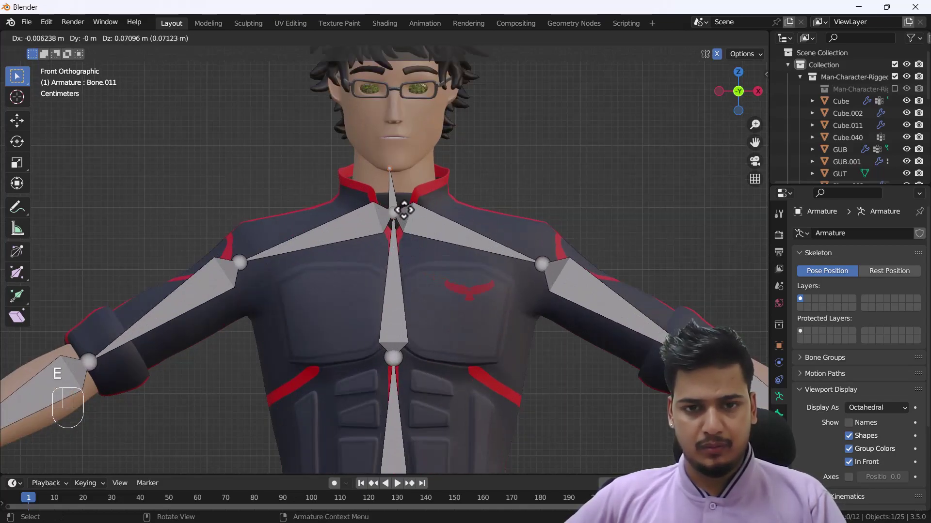
click(402, 200)
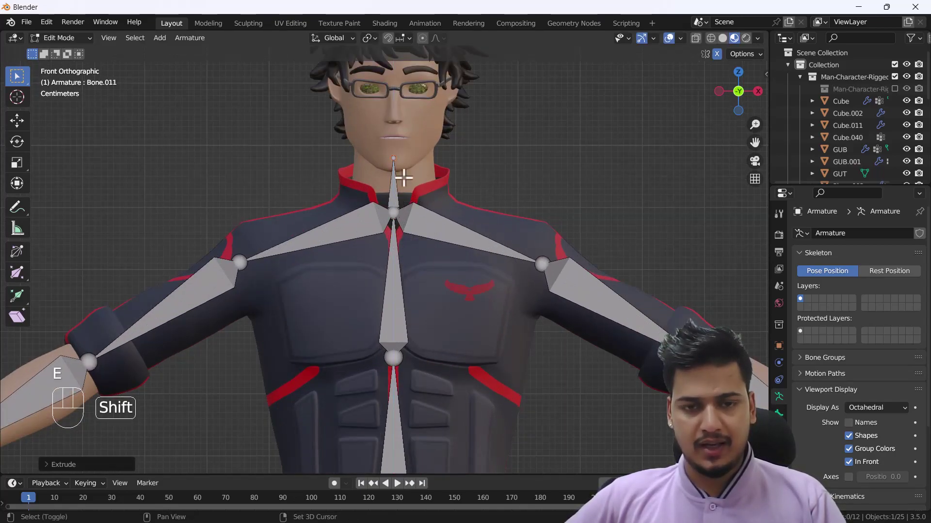
shift+middle_drag(401, 148, 390, 256)
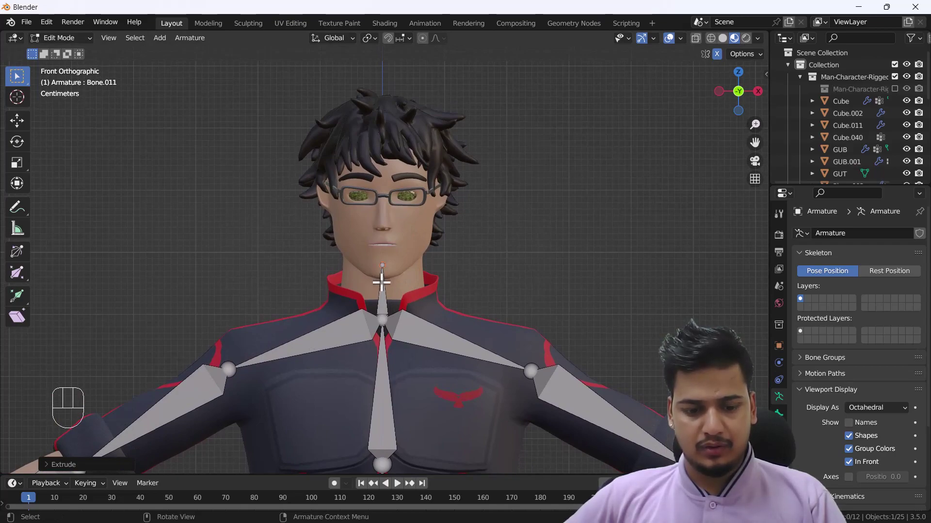
key(g)
key(z)
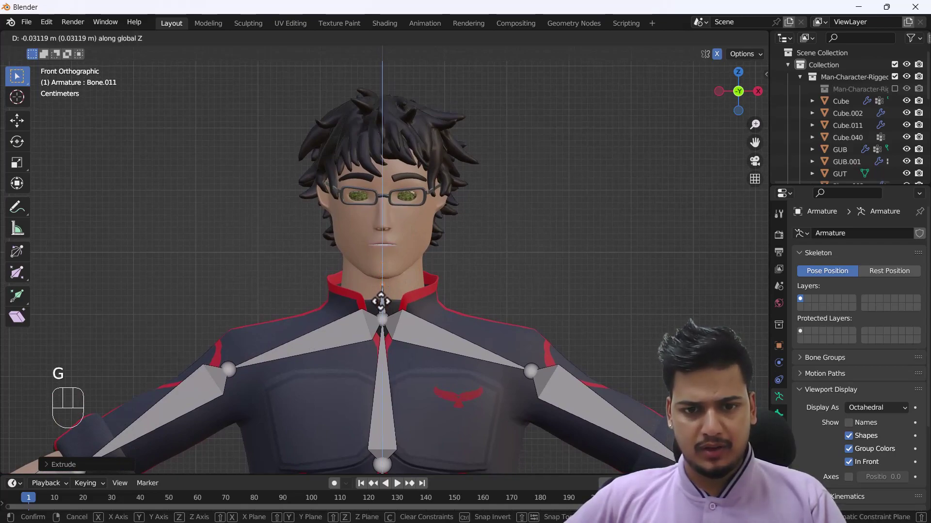
click(381, 301)
- Extrude a head bone from the neck bone's tip straight up along Z to the top of the hair
key(e)
key(z)
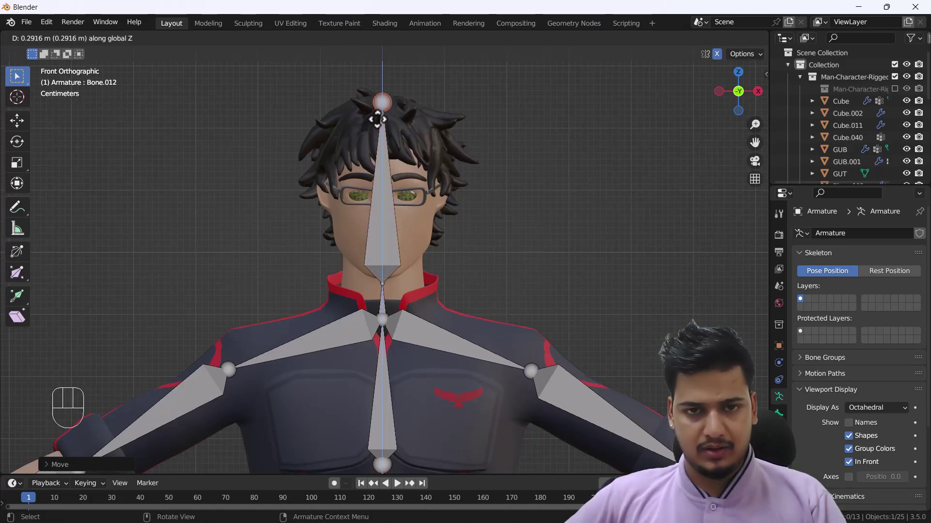
click(378, 106)
- Raise the root joint at the crotch along Z to just below the belt buckle
scroll(431, 166, down, 3)
shift+scroll(394, 177, down, 4)
scroll(395, 366, up, 4)
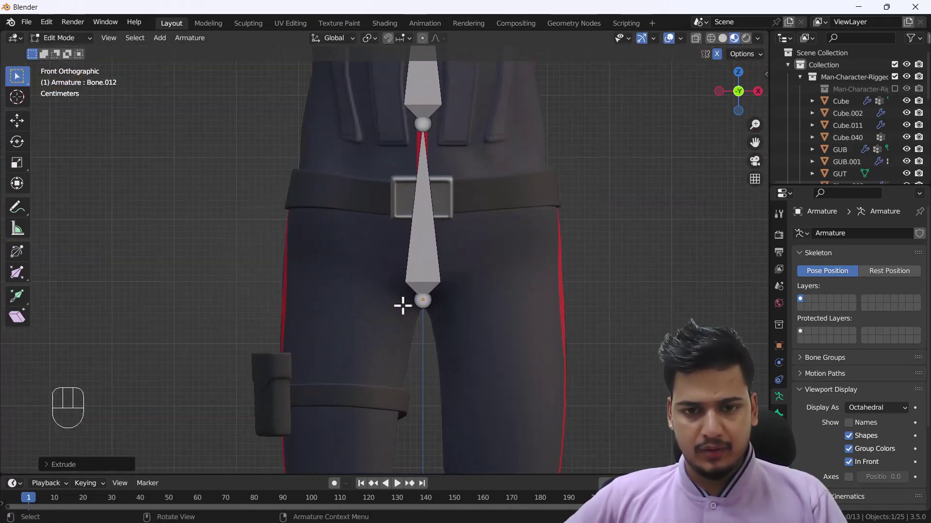
scroll(412, 310, up, 2)
shift+scroll(426, 286, down, 2)
click(437, 258)
key(g)
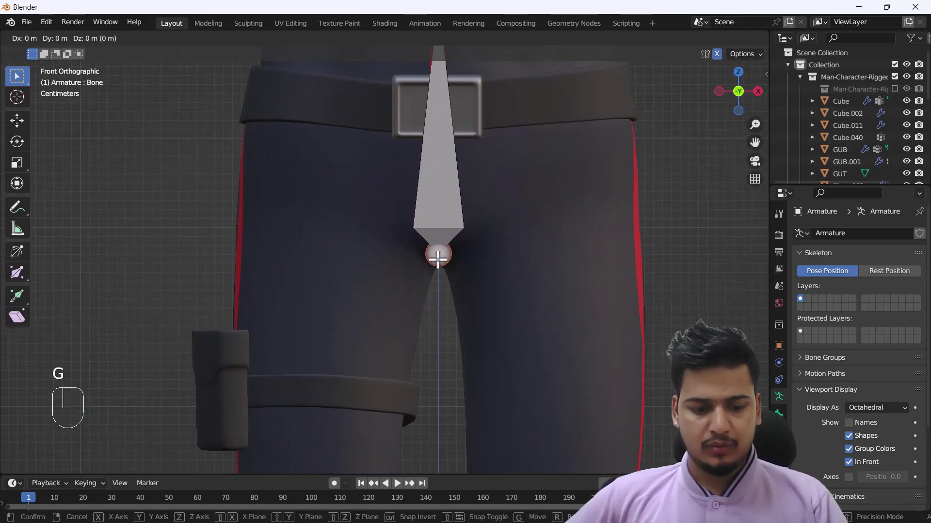
key(z)
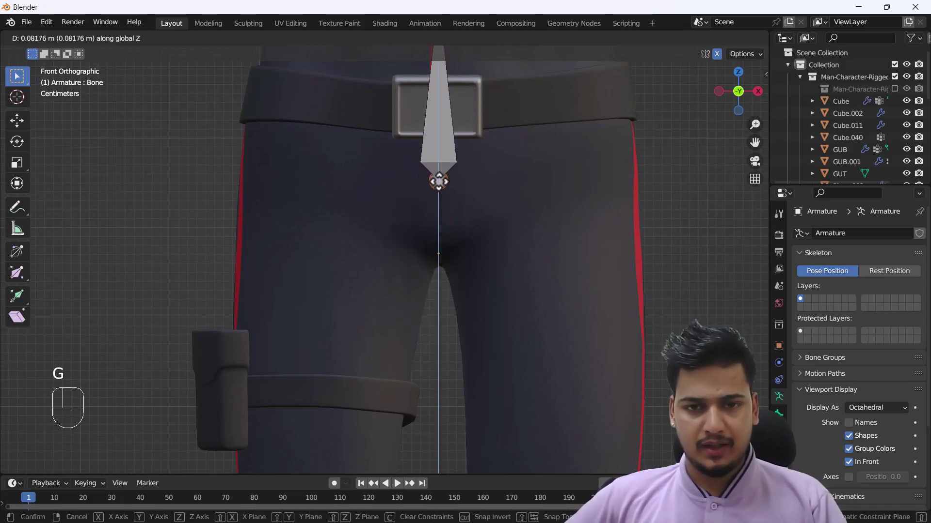
click(436, 145)
- Extrude a hip bone from the root joint below the belt buckle diagonally down into each upper thigh
scroll(435, 172, down, 3)
shift+scroll(461, 241, down, 2)
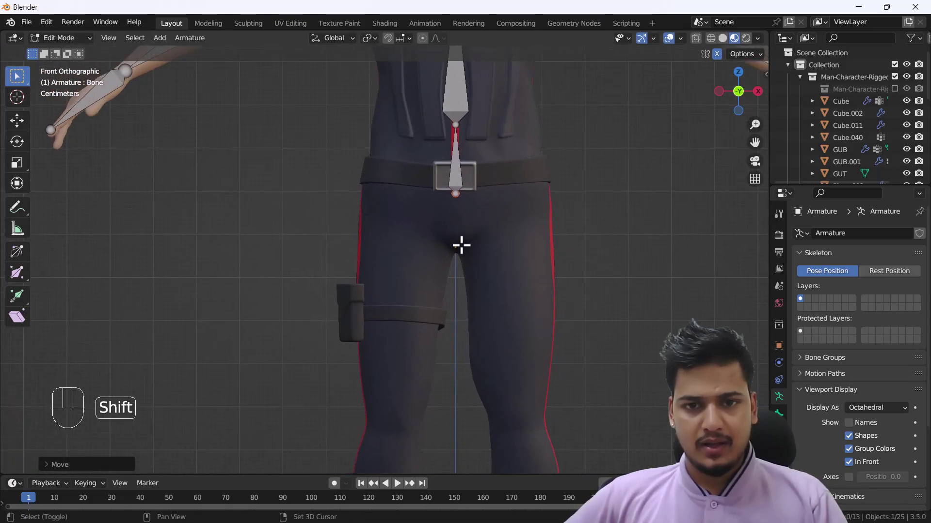
key(e)
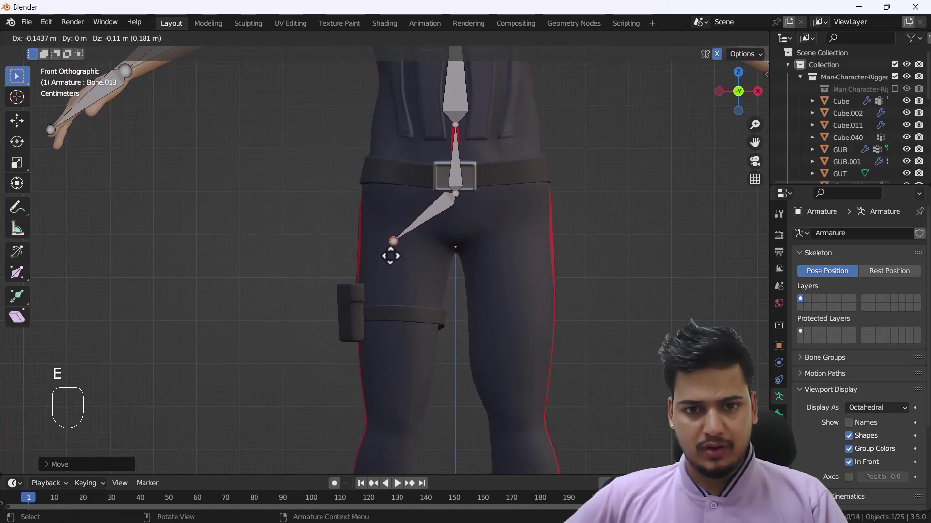
click(389, 246)
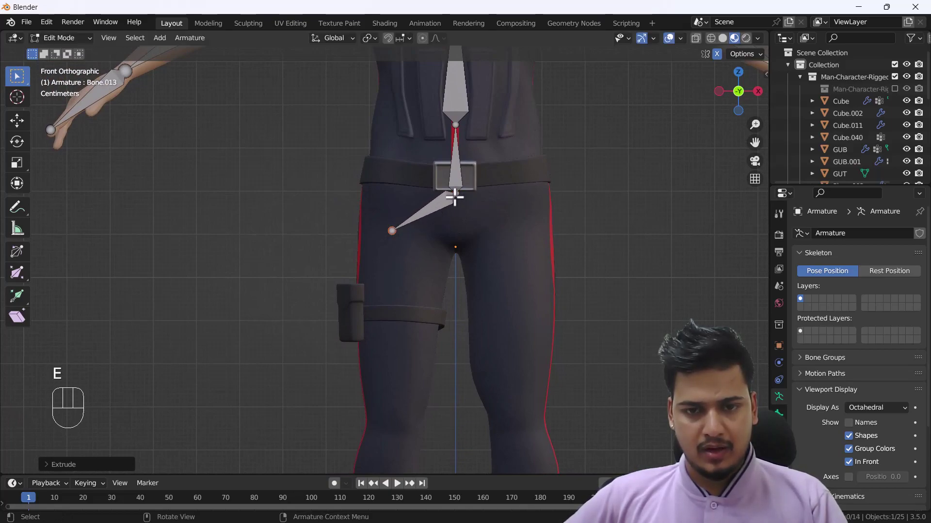
key(e)
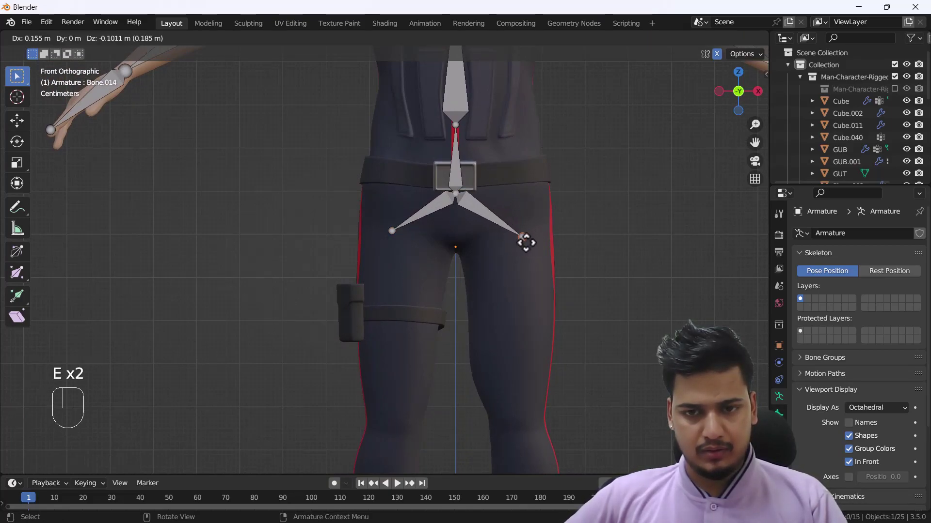
click(526, 242)
- Reposition the tips of both hip bones so that they sit level with each other at the tops of the legs
click(391, 234)
key(g)
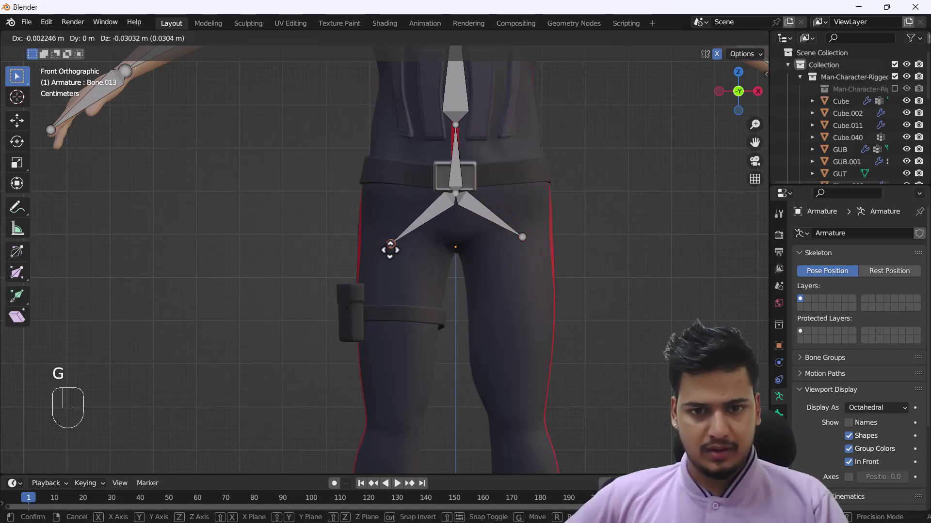
click(390, 250)
shift+click(521, 237)
scroll(519, 243, down, 4)
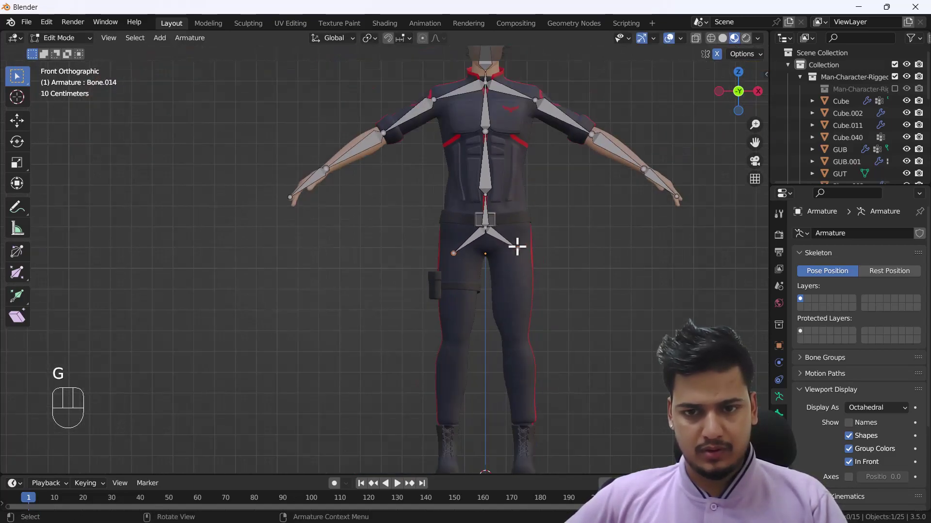
key(g)
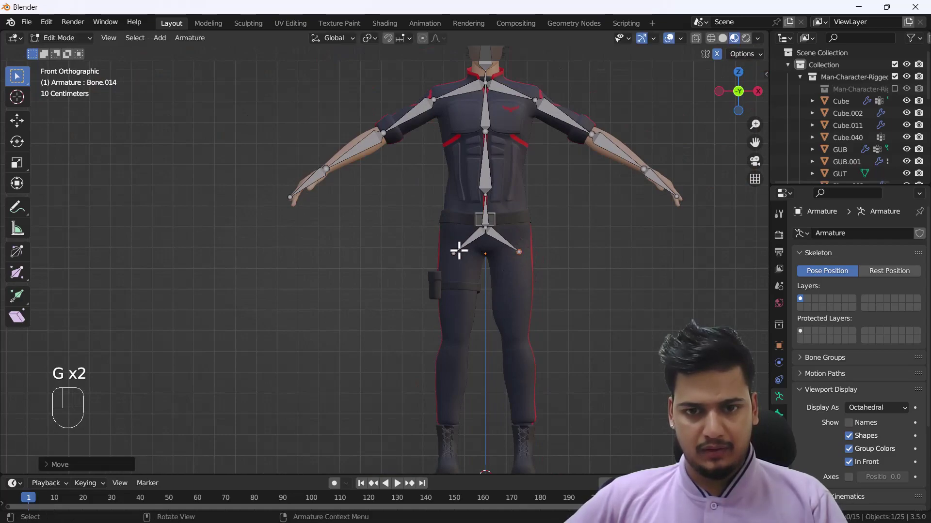
- Extrude thigh bones from both hip tips down to the knees and shin bones from the knees to the ankles
click(452, 254)
shift+scroll(496, 262, down, 4)
key(e)
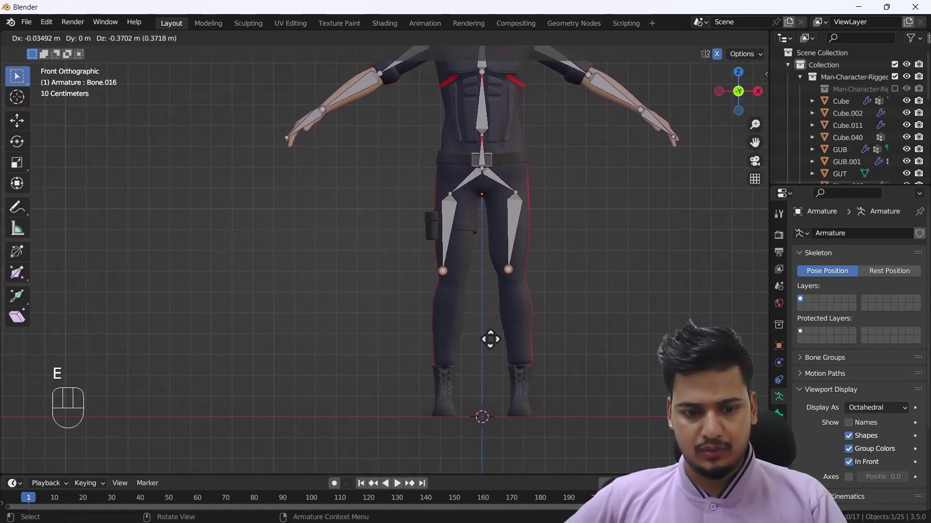
click(491, 343)
key(e)
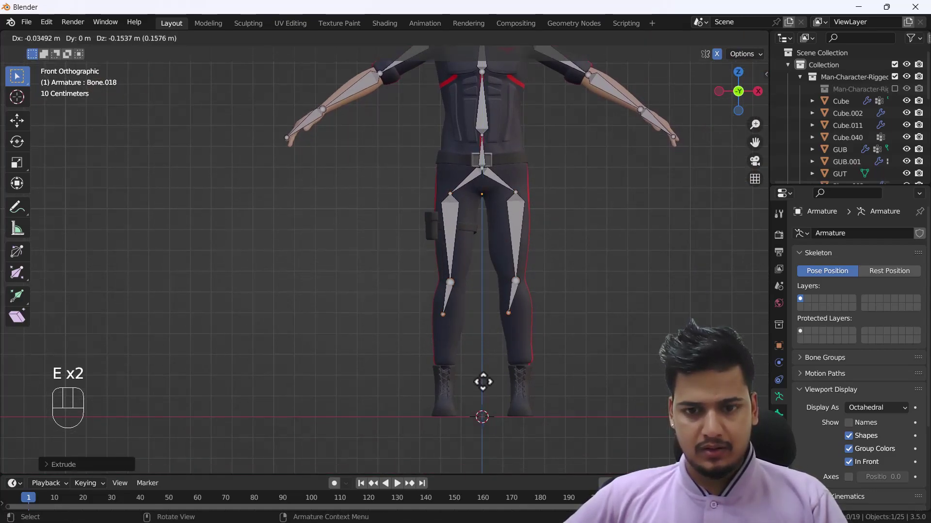
click(484, 453)
- In the left side view, lower the ankle joints along Z and extrude foot bones forward to the toes
key(grave)
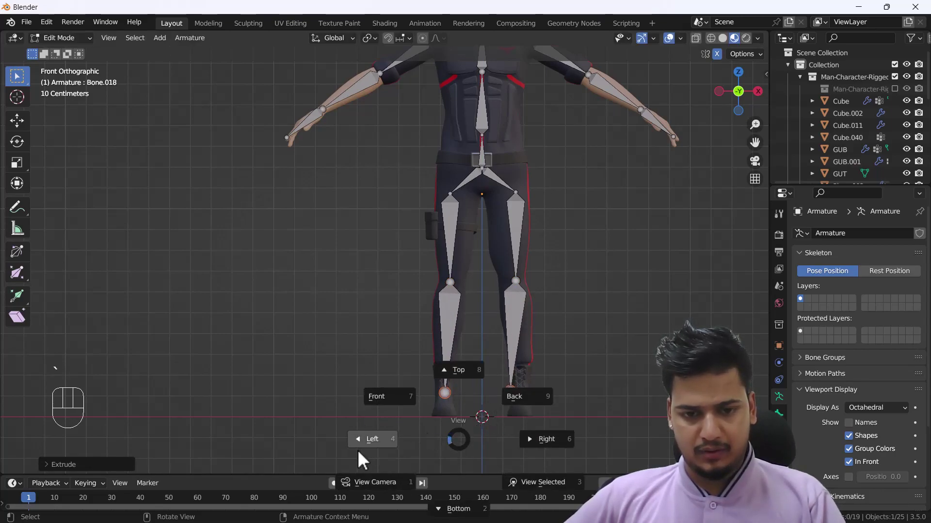
click(359, 438)
shift+middle_drag(486, 430, 477, 368)
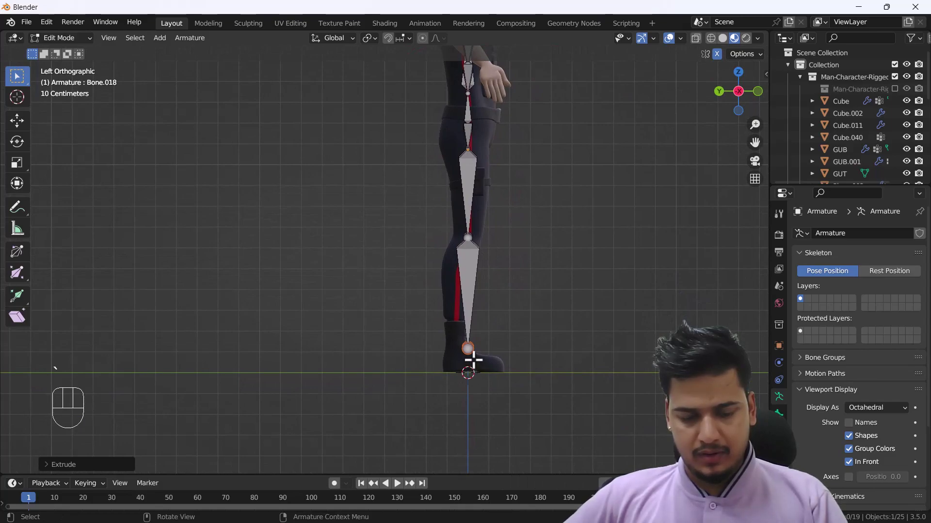
key(g)
key(z)
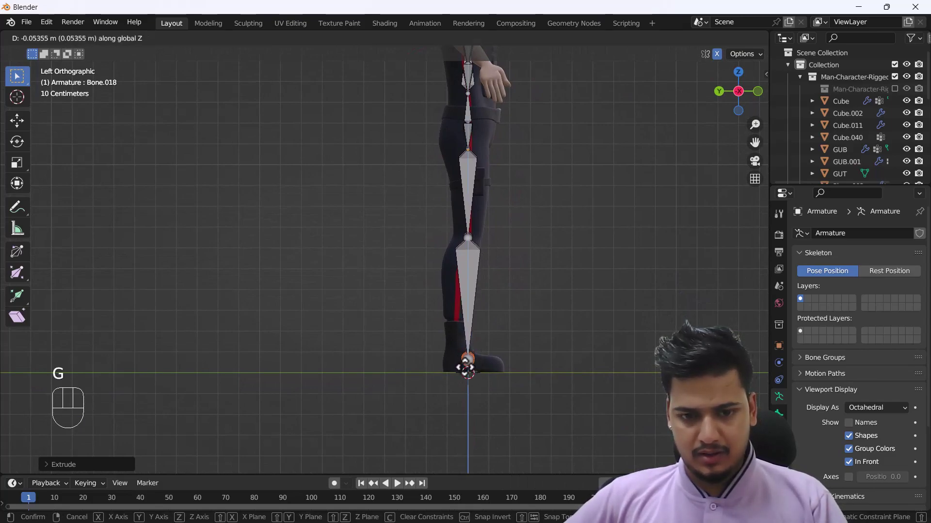
click(465, 361)
key(e)
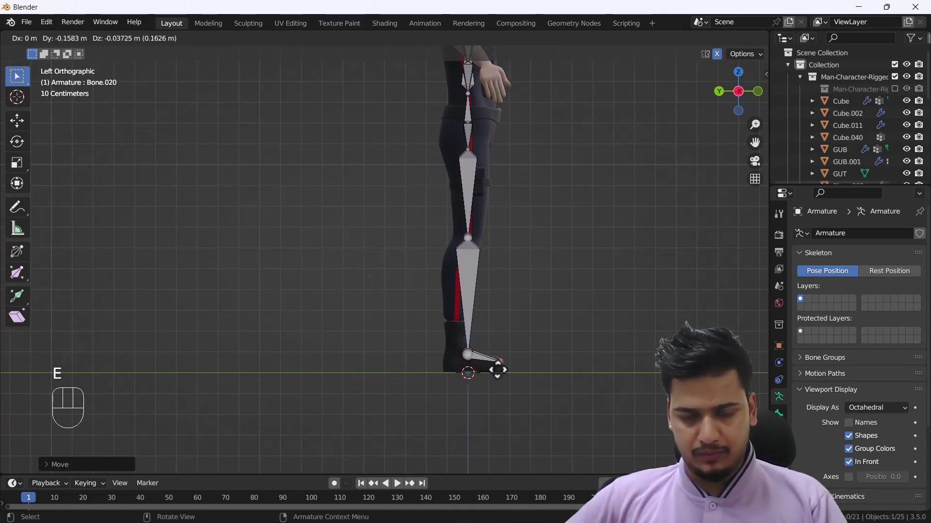
click(498, 369)
- Shift the knee joints slightly forward and the ankle joints back toward the heels in the side view
click(474, 241)
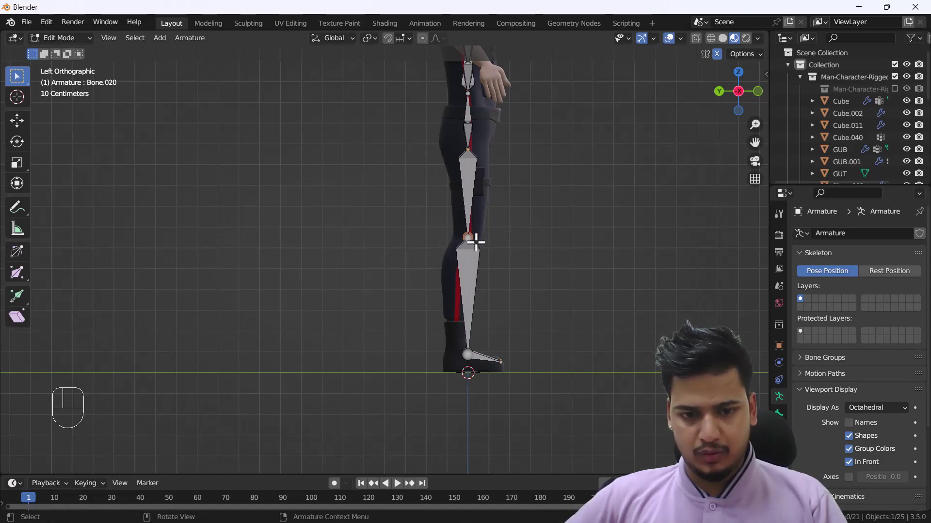
key(g)
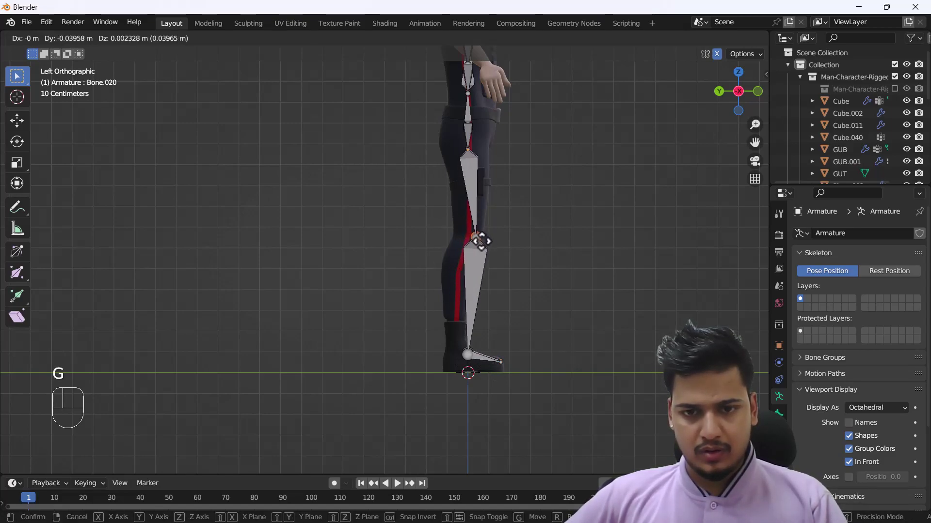
click(478, 244)
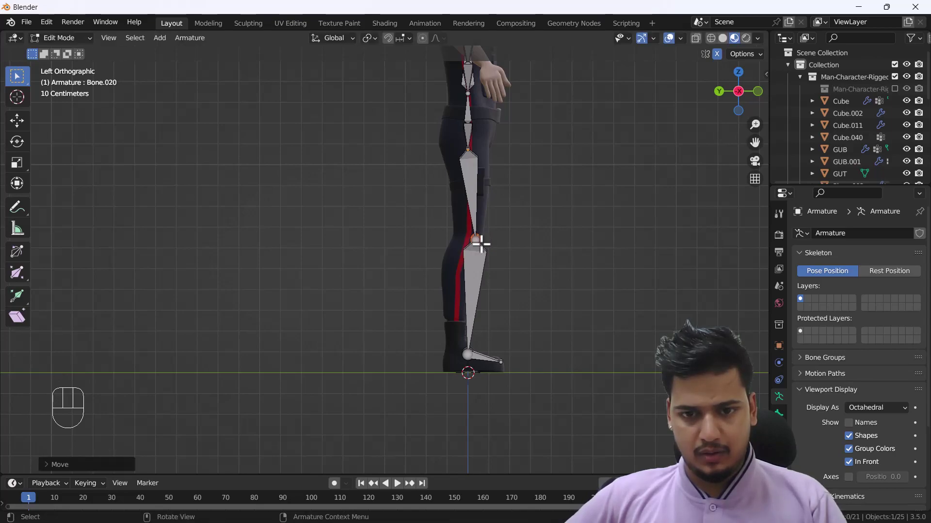
drag(430, 345, 470, 365)
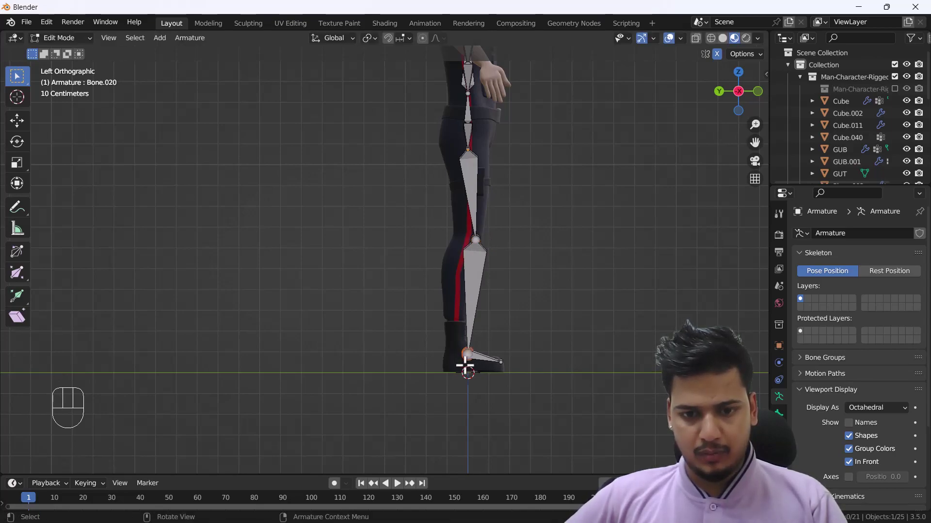
key(g)
click(449, 366)
- In the top view, move the character's right hand tip and wrist joints forward to match the hand mesh
scroll(478, 332, down, 4)
middle_drag(479, 331, 479, 370)
key(grave)
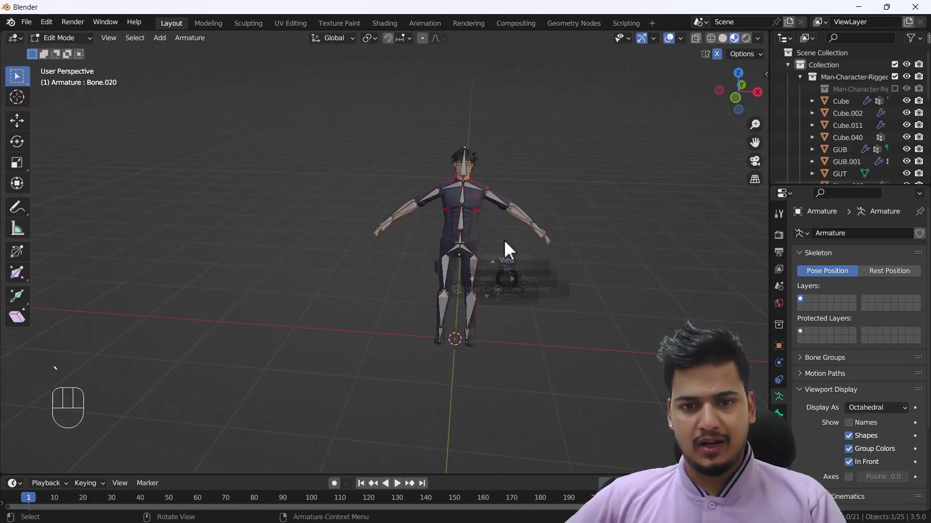
click(509, 207)
scroll(467, 270, up, 5)
middle_drag(467, 270, 426, 291)
key(grave)
click(419, 186)
scroll(402, 232, down, 4)
scroll(301, 243, up, 4)
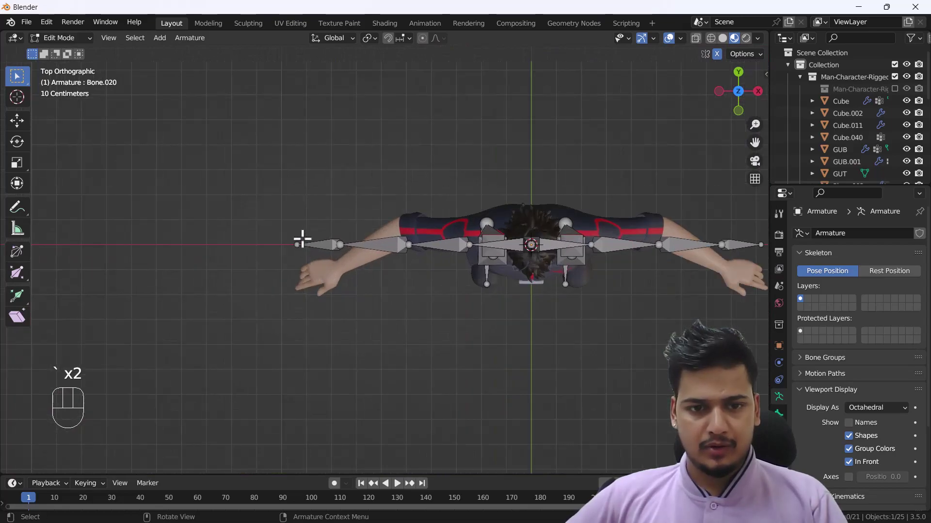
key(g)
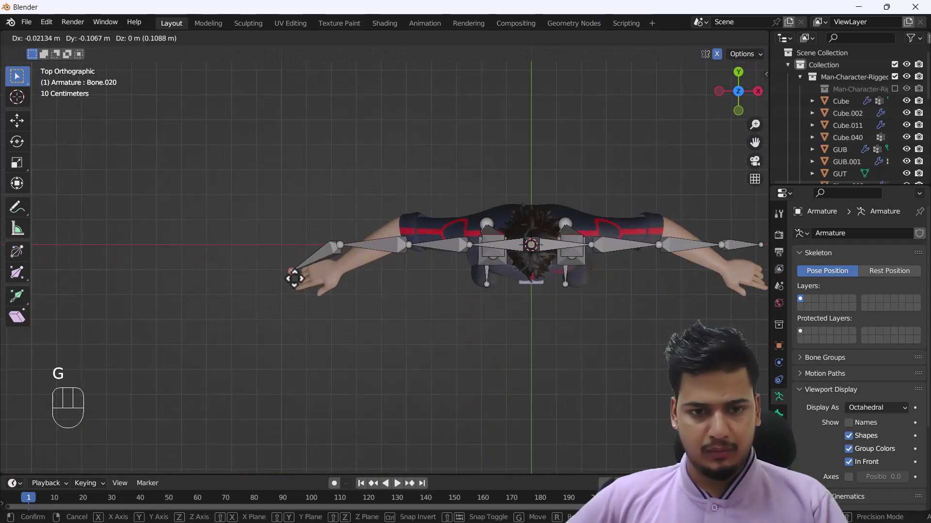
click(300, 289)
click(339, 245)
key(g)
click(334, 273)
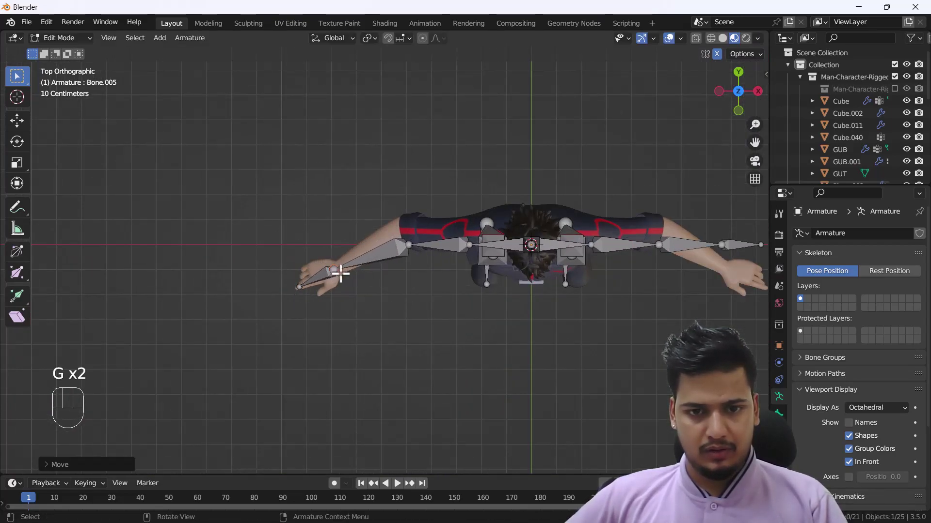
- Move the character's right elbow joint and shoulder joint back into the sleeve in the top view
click(412, 247)
key(g)
click(400, 225)
shift+middle_drag(558, 252, 449, 264)
click(358, 257)
key(g)
click(361, 250)
- Move the character's left hand tip and wrist joints forward to match the hand mesh in the top view
click(652, 257)
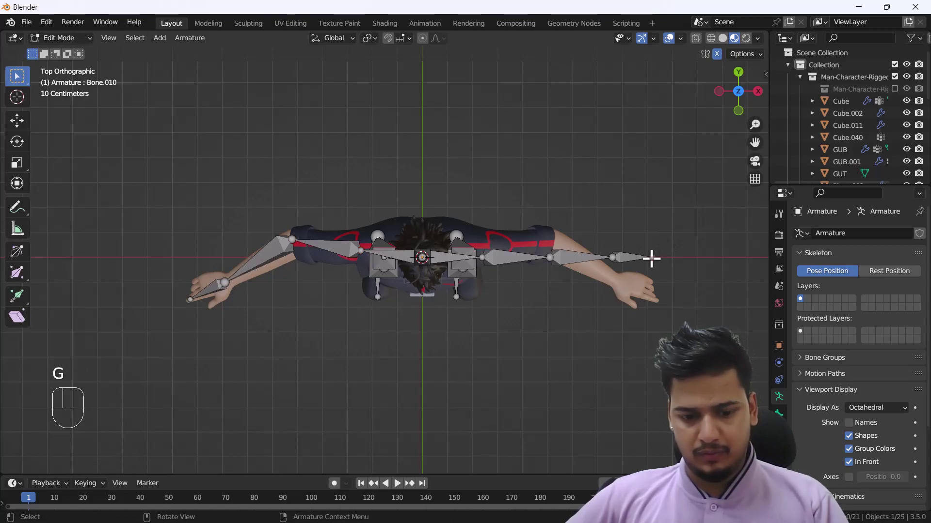
key(g)
click(646, 296)
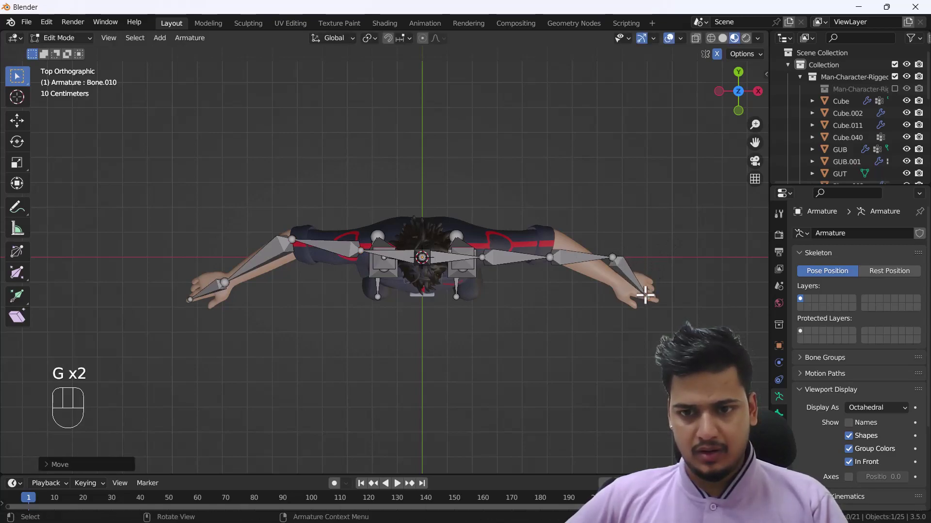
click(614, 260)
key(g)
click(607, 276)
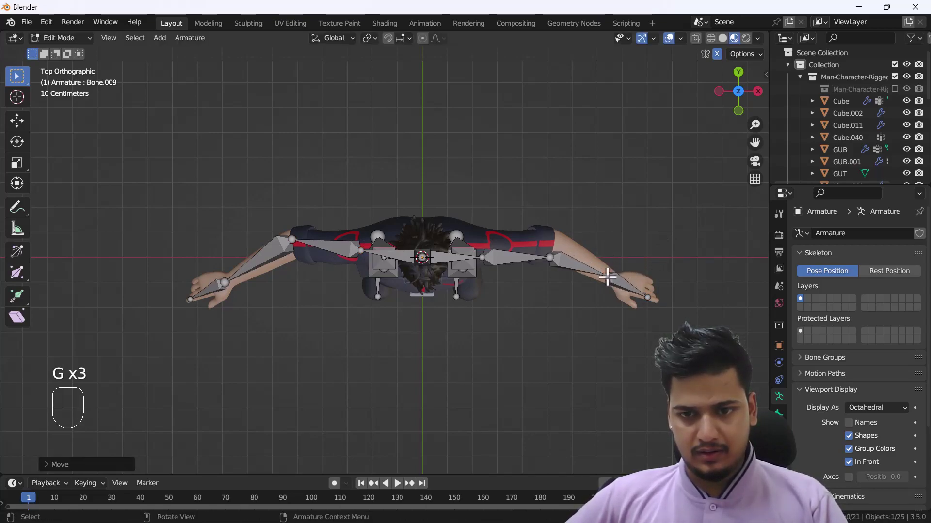
- Move the character's left elbow joint and shoulder joint back into the sleeve in the top view
click(545, 260)
key(g)
click(543, 239)
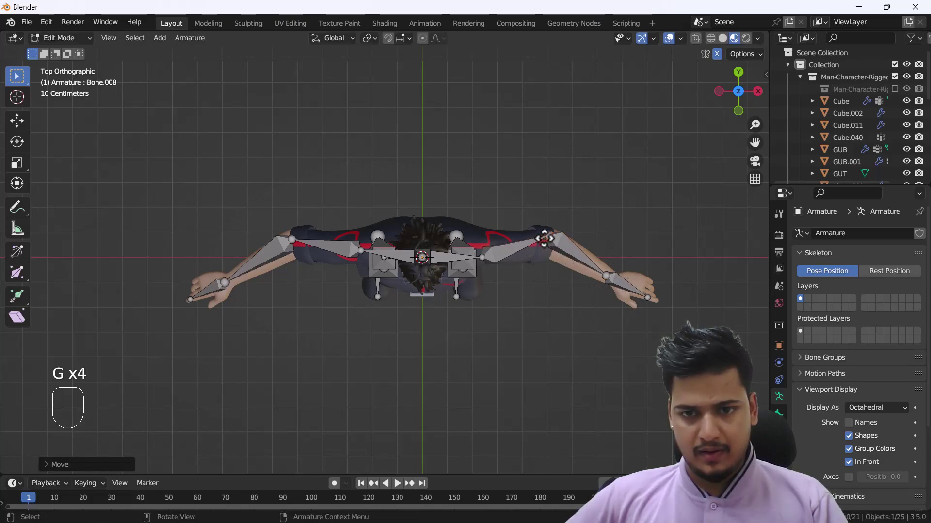
click(479, 259)
key(g)
click(478, 245)
- Finish editing the bones and return the armature to Object Mode
scroll(403, 242, down, 1)
middle_drag(403, 242, 436, 214)
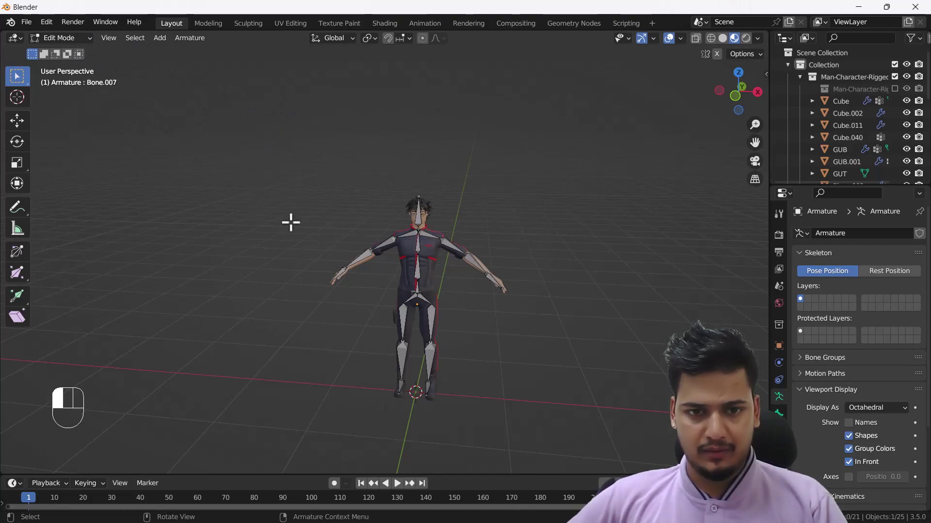
key(Tab)
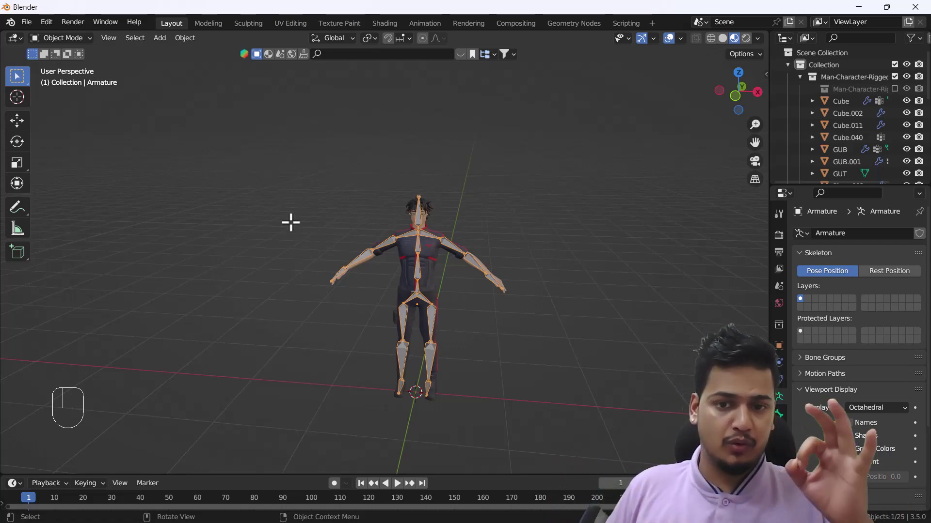
- In the front view, select all the character meshes together with the armature and parent them to it with automatic weights
middle_drag(398, 169, 415, 172)
key(grave)
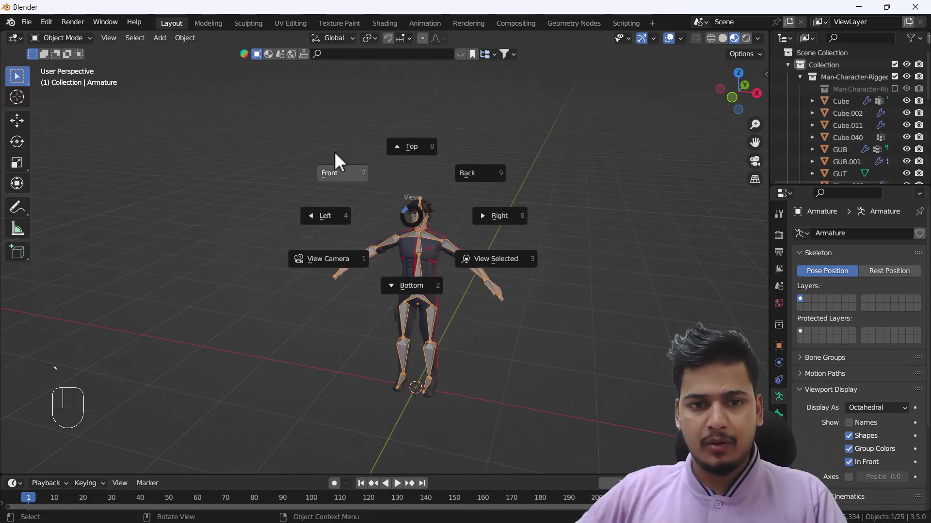
click(342, 181)
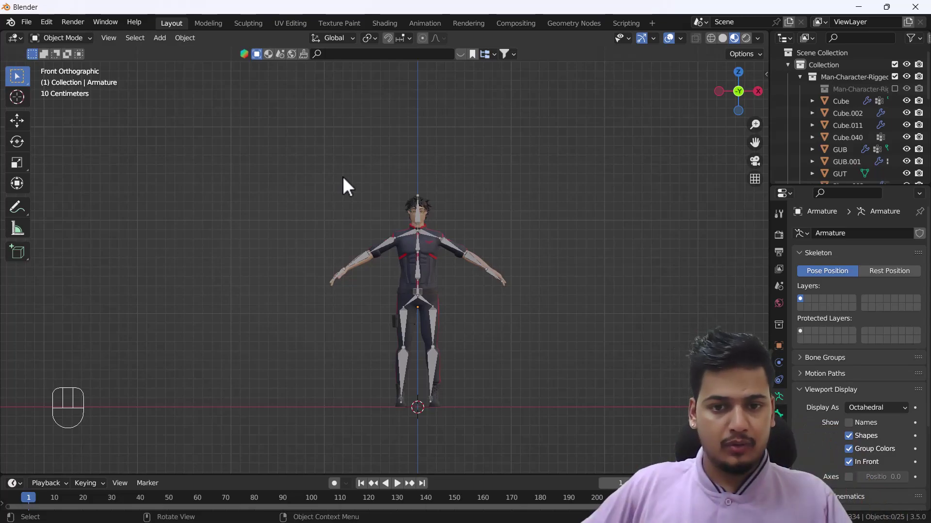
shift+middle_drag(342, 183, 323, 193)
drag(138, 162, 615, 458)
scroll(497, 270, up, 6)
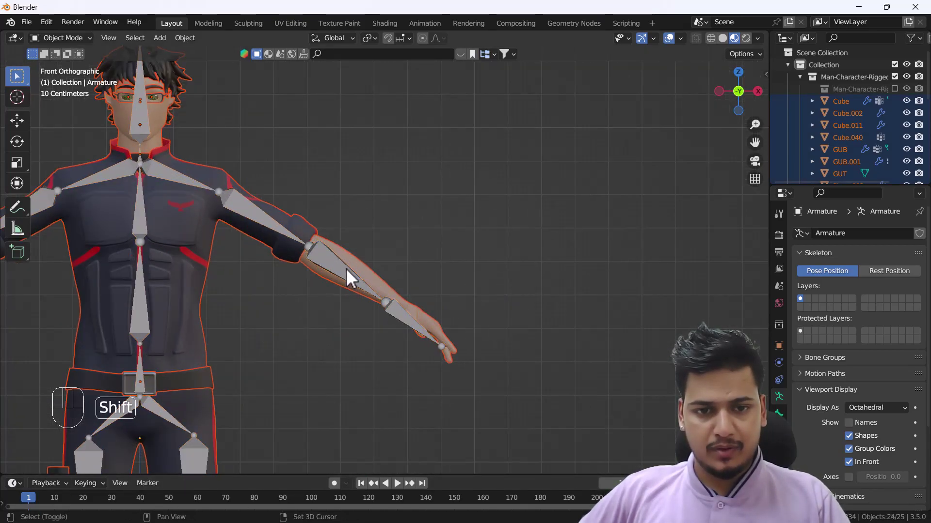
shift+middle_drag(247, 269, 370, 286)
scroll(373, 274, down, 5)
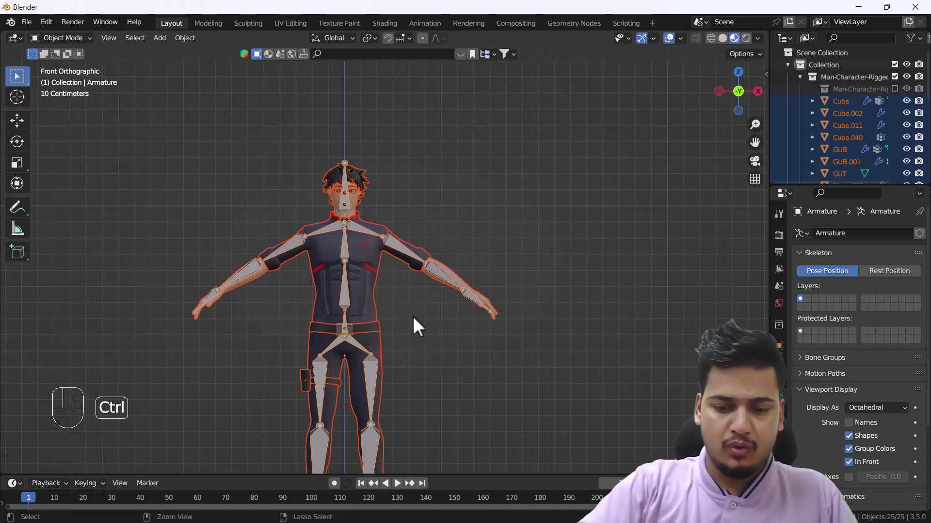
key(ctrl+p)
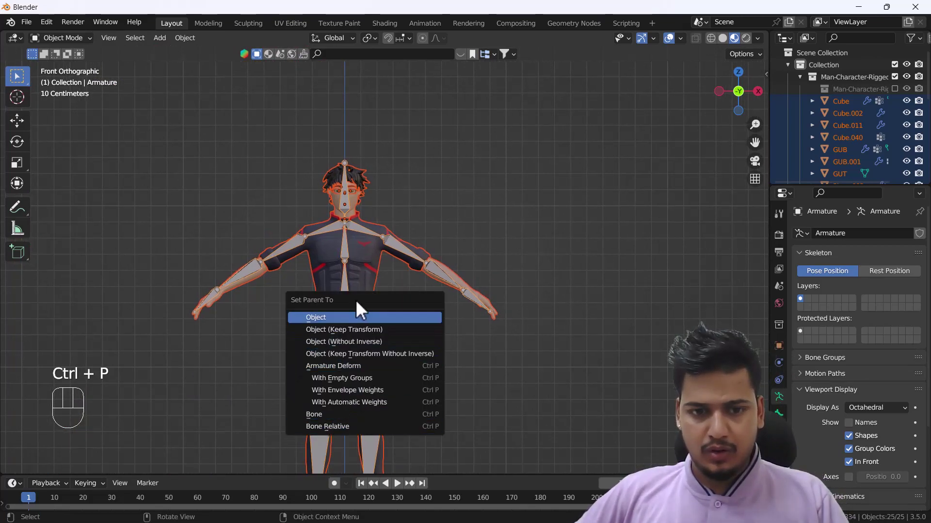
click(359, 402)
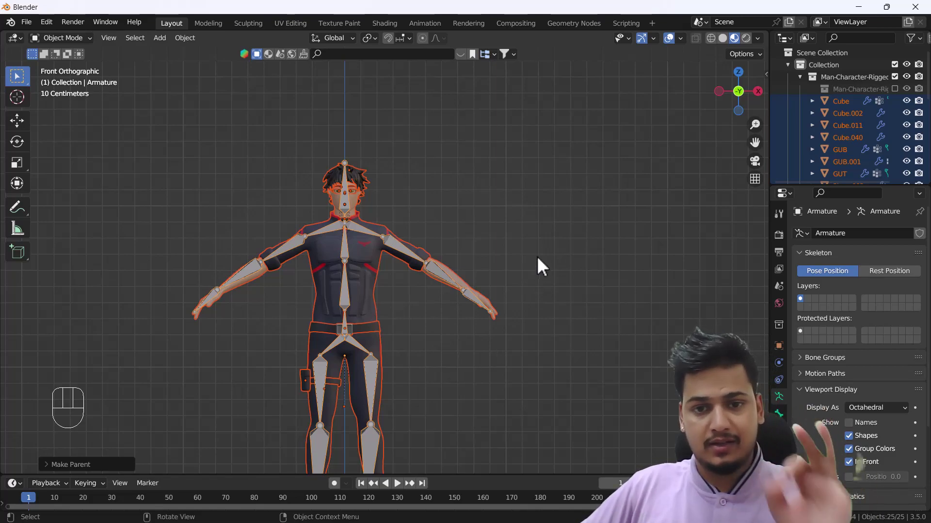
- Put the armature in Pose Mode and activate the Rotate tool with the character's right upper arm bone selected
click(476, 264)
scroll(302, 240, up, 1)
click(296, 242)
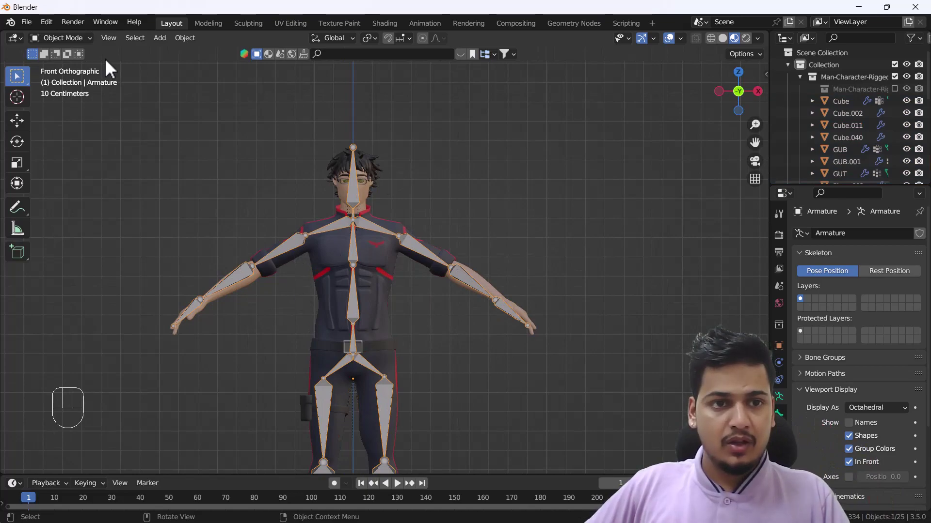
click(76, 39)
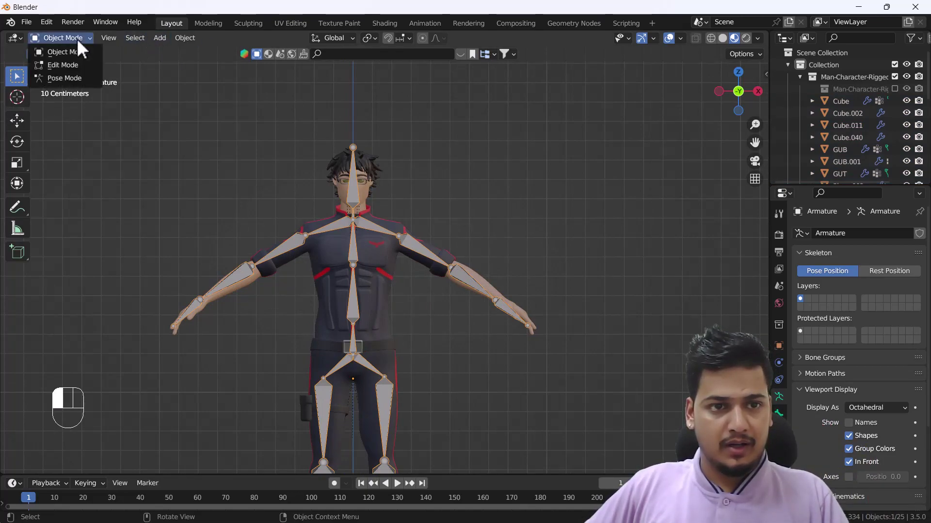
click(45, 80)
scroll(323, 239, up, 3)
click(279, 239)
click(16, 141)
- Try rotating the character's right upper arm and forearm bones in the front view
drag(269, 193, 248, 167)
click(197, 287)
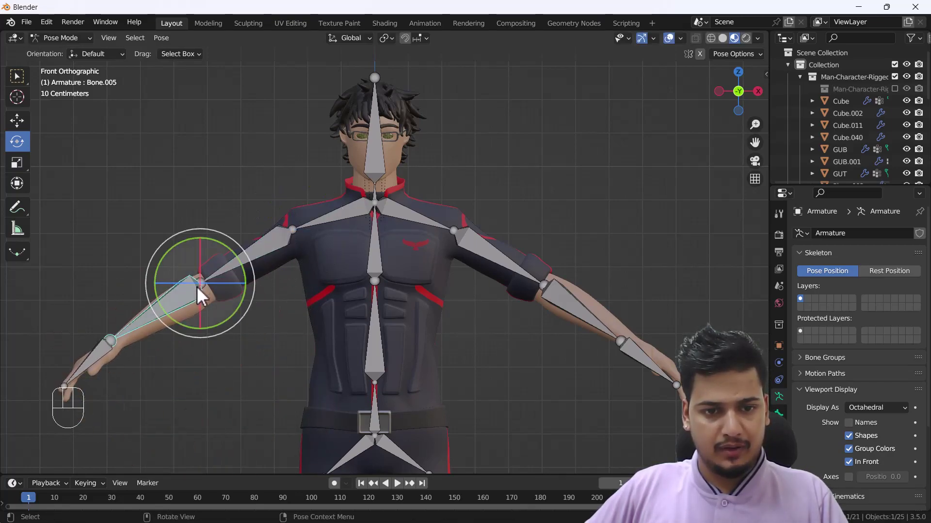
drag(178, 254, 165, 269)
scroll(486, 263, down, 3)
scroll(493, 252, up, 3)
- Try rotating the character's left upper arm bone in the front view and from above
click(456, 231)
drag(493, 208, 495, 233)
right_click(495, 235)
middle_drag(496, 237, 475, 238)
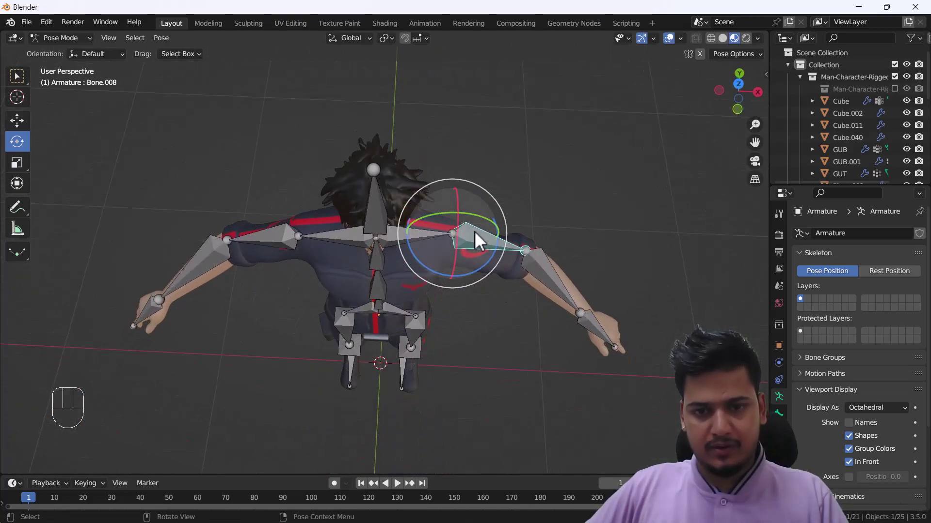
mouse_move(487, 252)
mouse_down()
mouse_move(499, 282)
mouse_move(478, 254)
mouse_up()
middle_drag(478, 254, 438, 252)
- Rotate the character's right shin bone backward to bend the knee in a side view
scroll(502, 266, down, 5)
click(419, 305)
middle_drag(413, 322, 436, 315)
click(425, 318)
drag(460, 301, 467, 322)
right_click(460, 287)
mouse_move(466, 322)
middle_down()
mouse_move(459, 332)
mouse_move(449, 326)
middle_up()
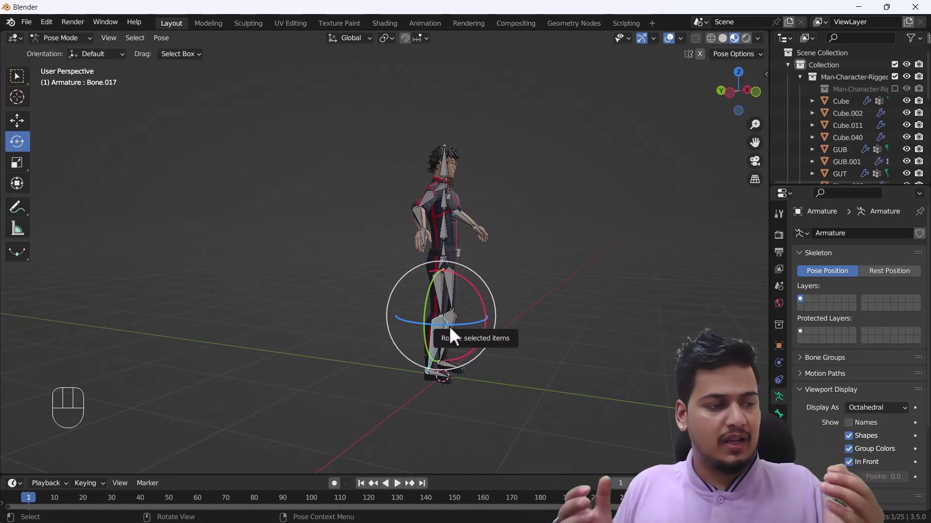
middle_drag(438, 322, 481, 289)
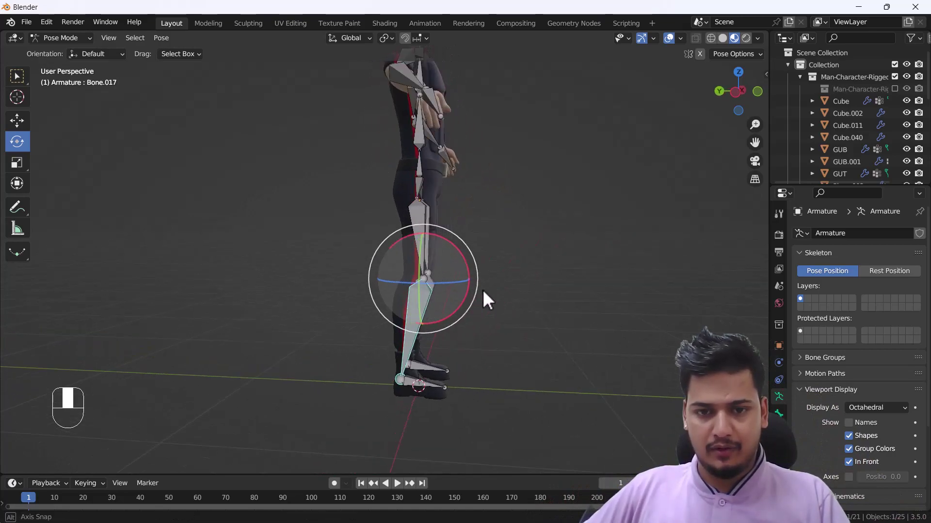
mouse_move(461, 250)
mouse_down()
mouse_move(453, 296)
mouse_move(457, 267)
mouse_up()
- Rotate the character's right arm downward and bend the torso forward from the lower spine
shift+middle_drag(455, 211, 388, 207)
click(389, 208)
middle_drag(443, 217, 342, 161)
drag(342, 161, 345, 194)
middle_drag(345, 194, 374, 165)
drag(354, 148, 426, 234)
middle_drag(426, 234, 416, 356)
scroll(367, 329, up, 3)
click(418, 350)
click(421, 352)
click(421, 352)
click(421, 352)
mouse_move(436, 342)
mouse_down()
mouse_move(429, 325)
mouse_move(448, 334)
mouse_up()
middle_drag(448, 333, 443, 238)
- Swing the character's left upper arm bone back behind the leaning torso
click(399, 260)
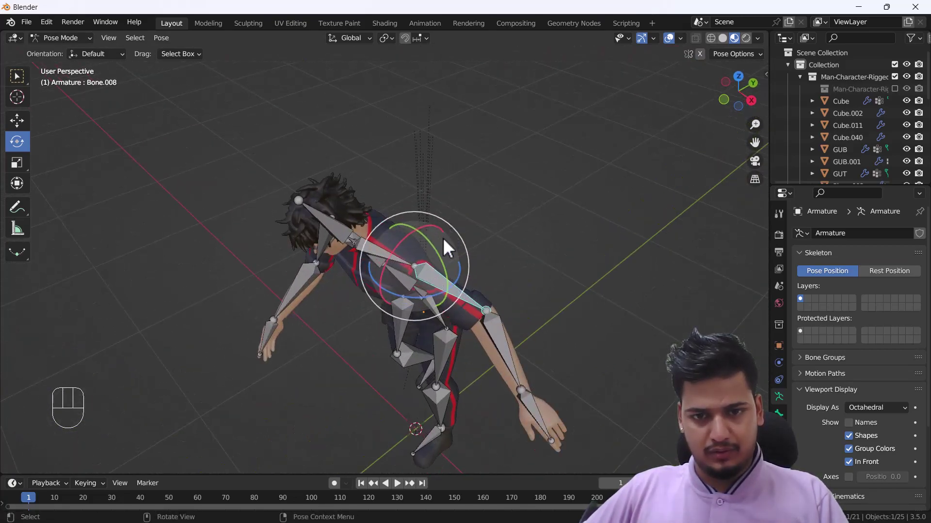
click(413, 264)
mouse_move(415, 274)
middle_down()
mouse_move(420, 298)
mouse_move(420, 269)
mouse_move(402, 264)
middle_up()
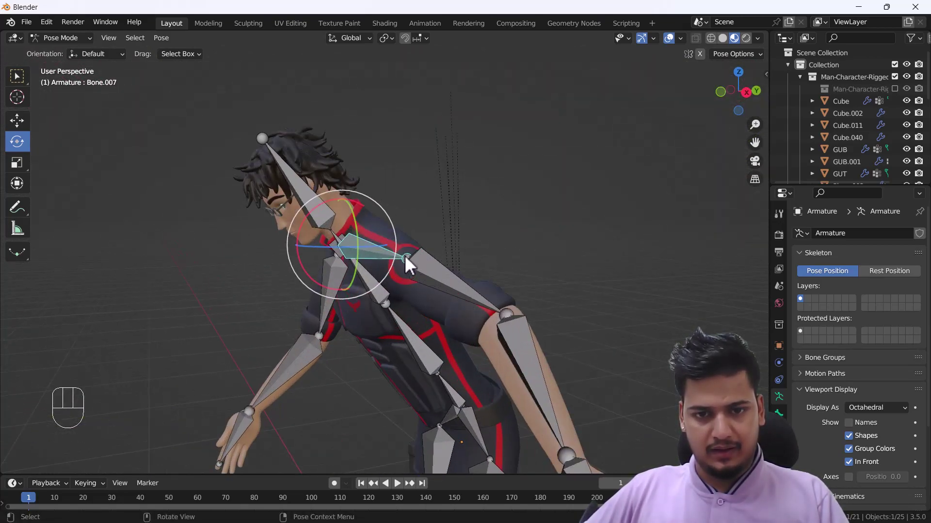
click(408, 256)
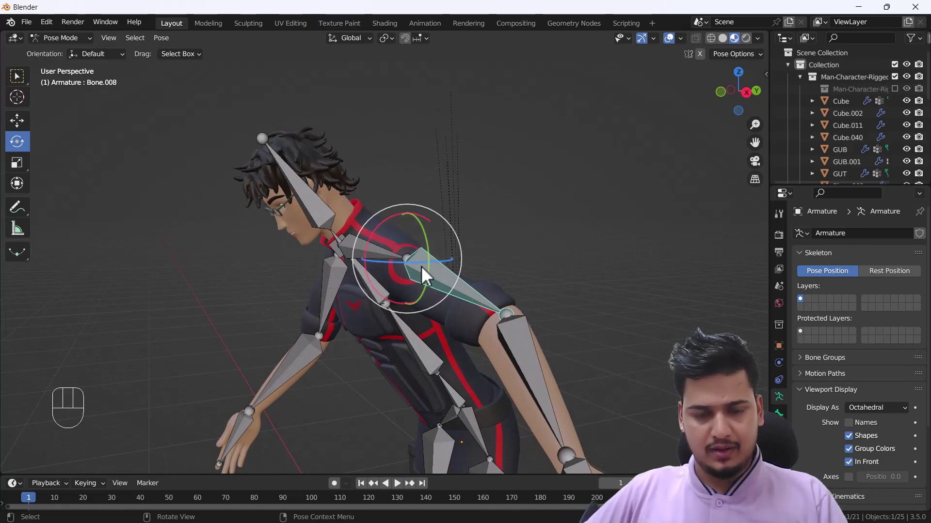
middle_drag(421, 270, 461, 308)
middle_drag(429, 249, 384, 239)
drag(377, 236, 383, 279)
middle_drag(485, 277, 508, 276)
drag(509, 275, 486, 306)
middle_drag(486, 307, 412, 346)
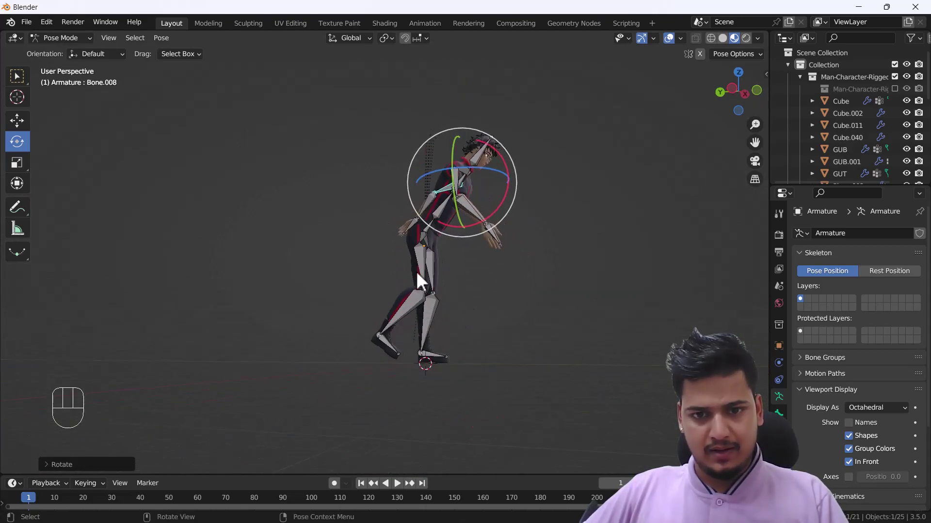
- Rotate the character's right thigh bone backward so the bent leg trails behind the body
click(418, 243)
scroll(420, 251, up, 2)
drag(462, 232, 458, 248)
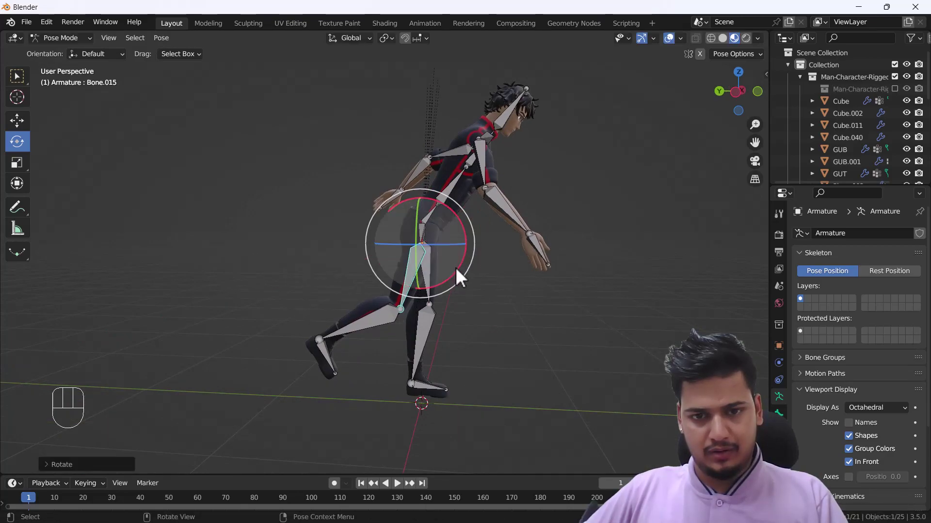
- Rotate the character's left thigh bone forward about the global X axis into a stride
shift+click(429, 304)
shift+middle_drag(446, 319, 470, 244)
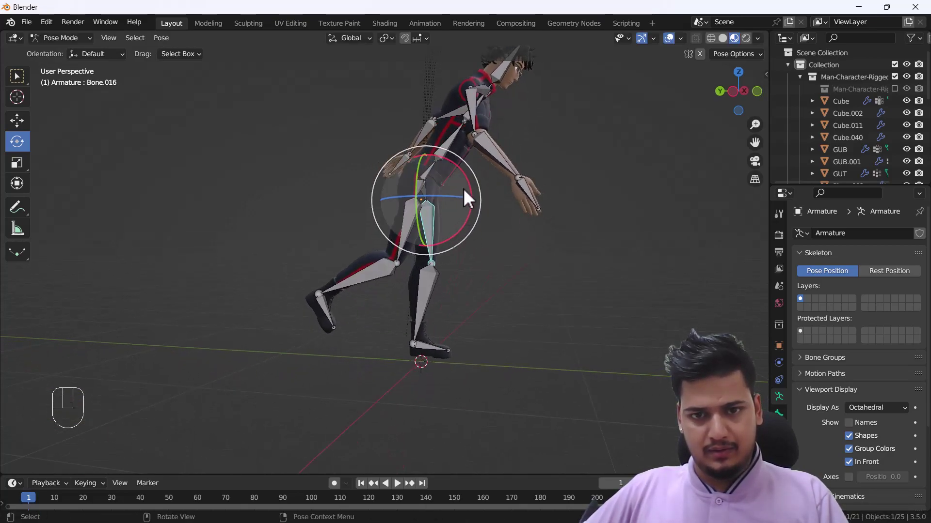
key(r)
key(r)
key(r)
key(x)
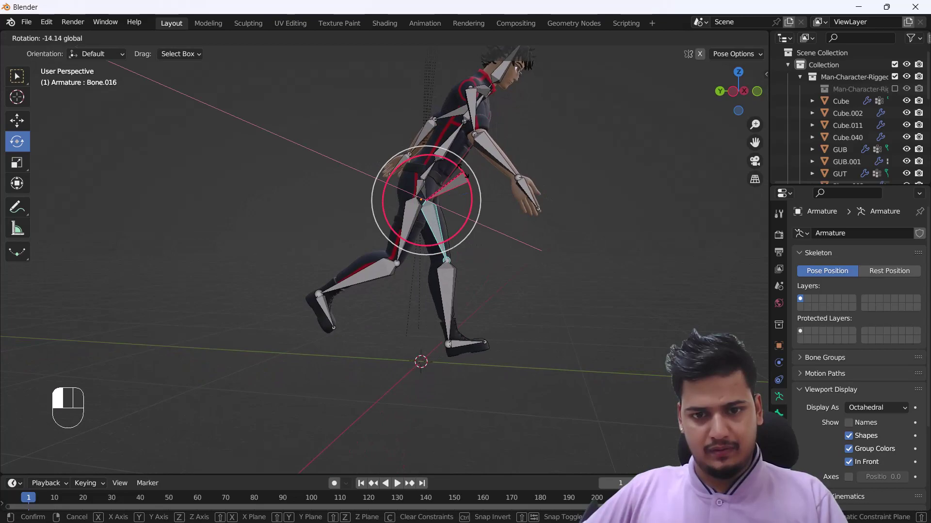
click(463, 170)
- Tilt the character's head bone further forward and down
middle_drag(463, 170, 560, 297)
scroll(487, 316, up, 5)
scroll(484, 306, up, 3)
shift+middle_drag(484, 346, 505, 300)
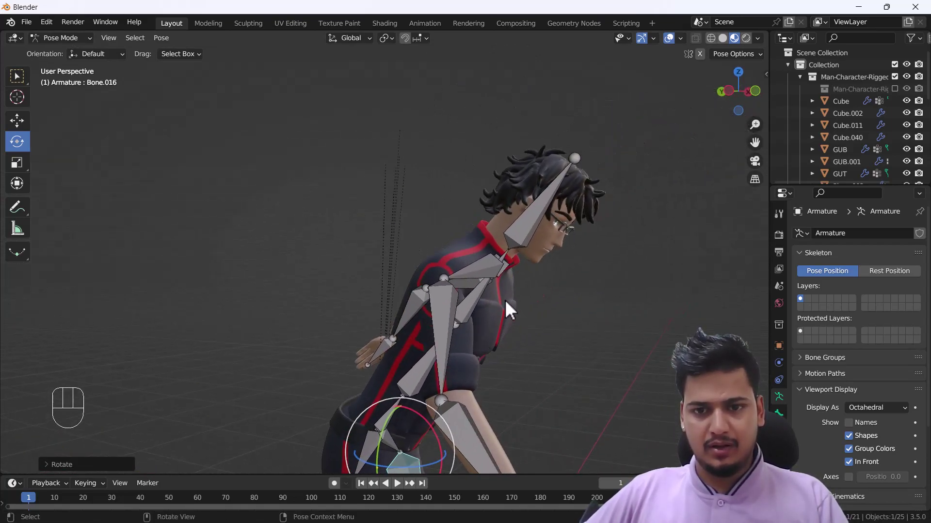
click(508, 245)
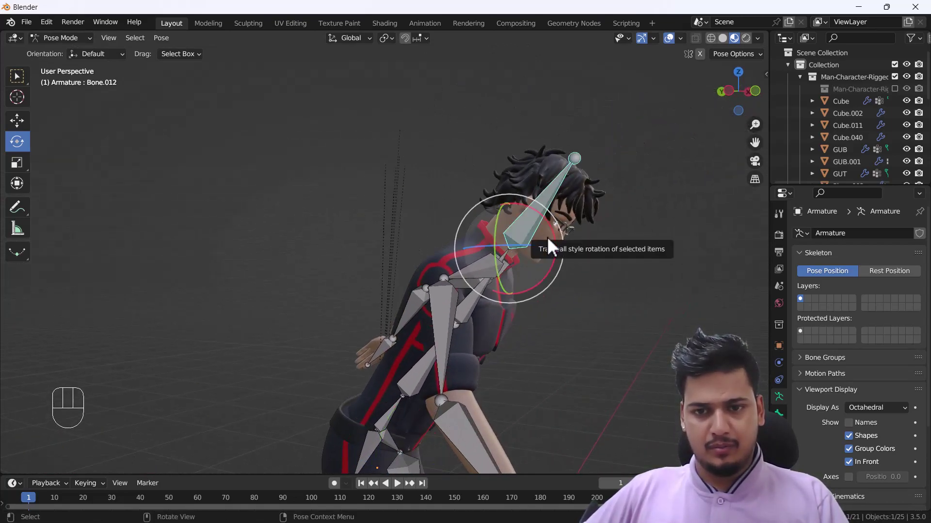
drag(552, 239, 488, 313)
- Rotate the spine bone above the waist to adjust the torso's lean, and clear the bone selection
shift+middle_drag(488, 313, 389, 333)
click(390, 334)
mouse_move(389, 333)
mouse_down()
mouse_move(400, 339)
mouse_move(395, 333)
mouse_up()
click(456, 269)
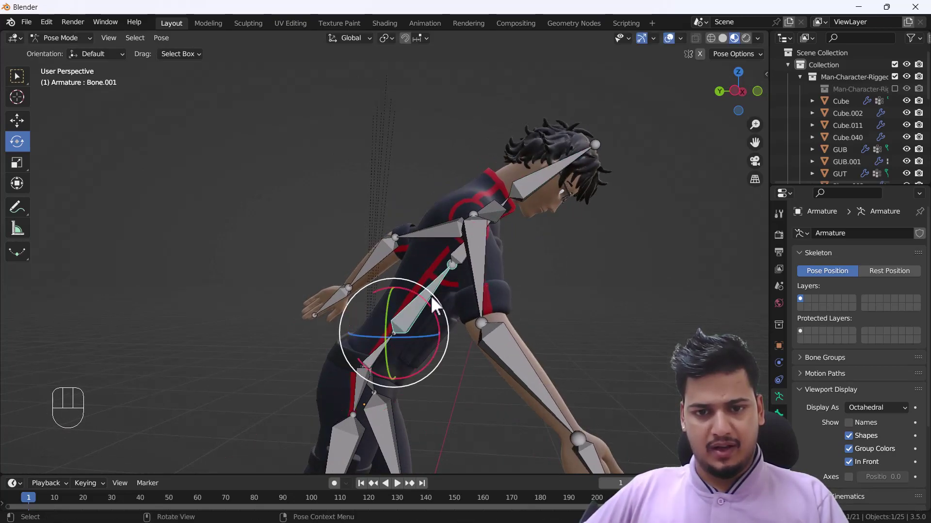
drag(430, 295, 484, 271)
click(461, 255)
middle_drag(485, 272, 482, 297)
scroll(475, 333, down, 3)
click(541, 335)
middle_drag(536, 359, 491, 389)
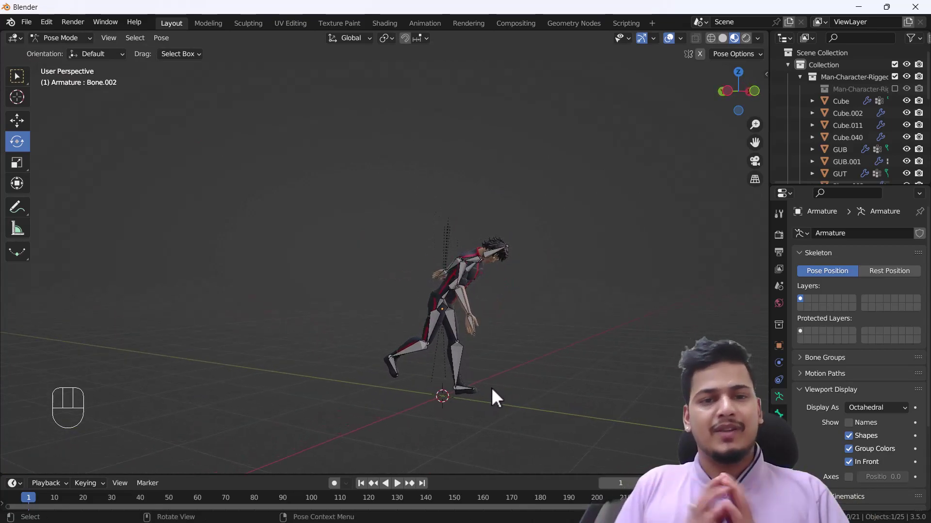